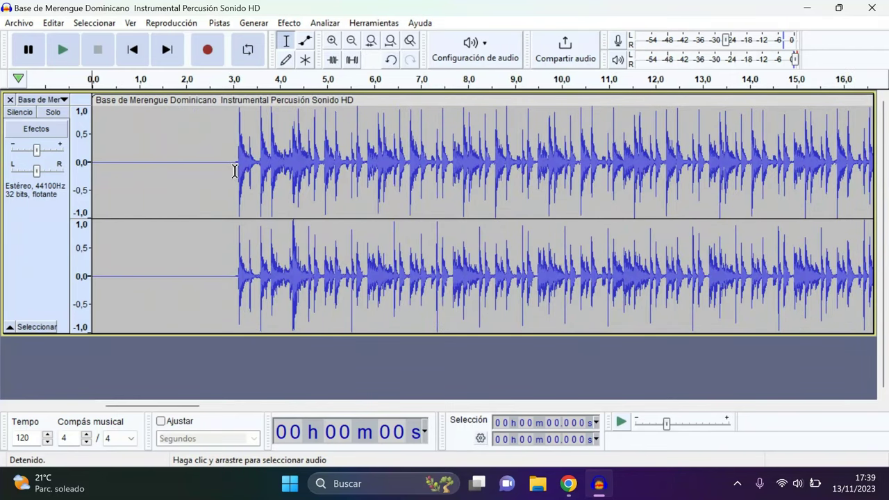
Step: Delete the opening silence of the merengue base track, from 0 to about 3.06 s
left_click_drag(236, 171, 81, 178)
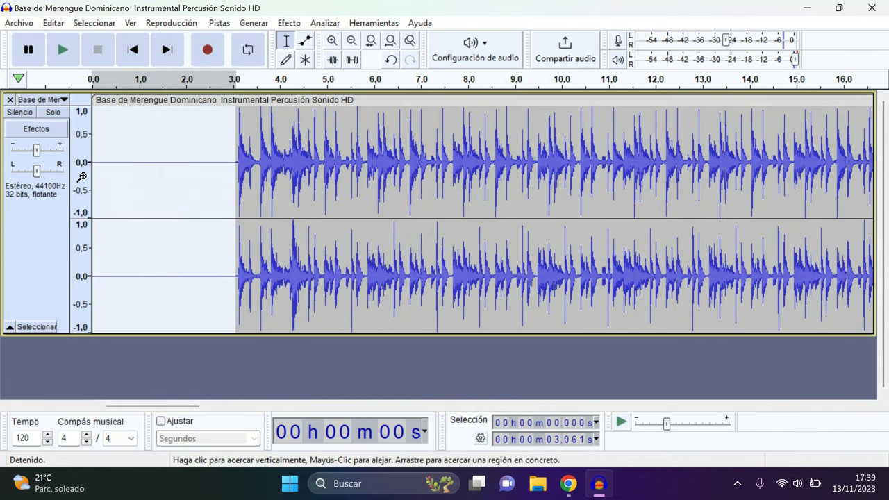
key("Delete")
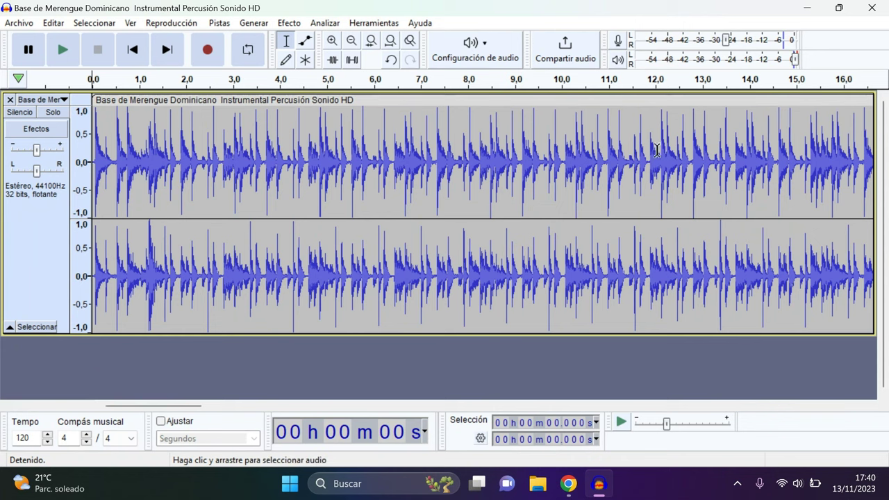
Step: Delete everything after about 16 s in the merengue base track and fit the remaining audio to the window
left_click(844, 122)
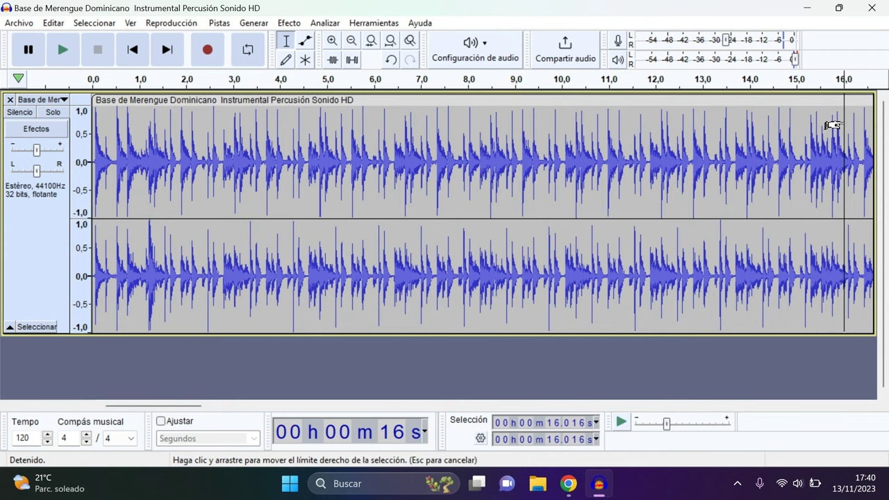
left_click_drag(832, 125, 886, 125)
key("ctrl+f")
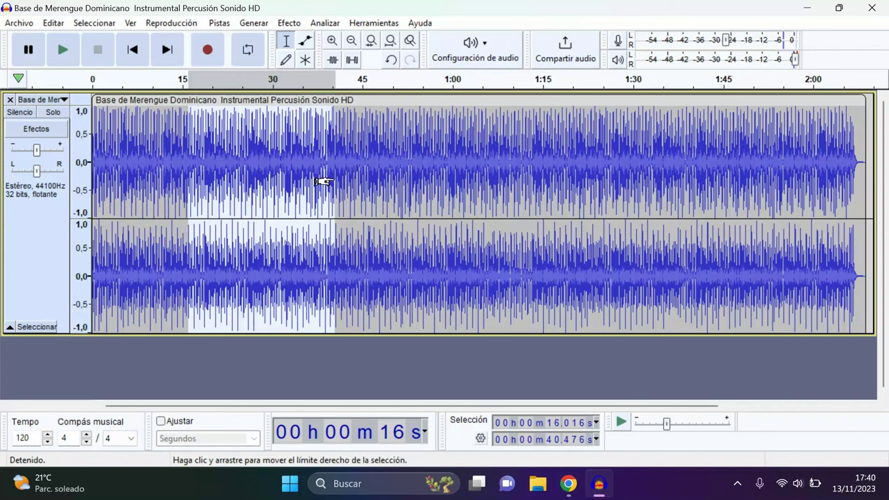
left_click_drag(325, 182, 851, 144)
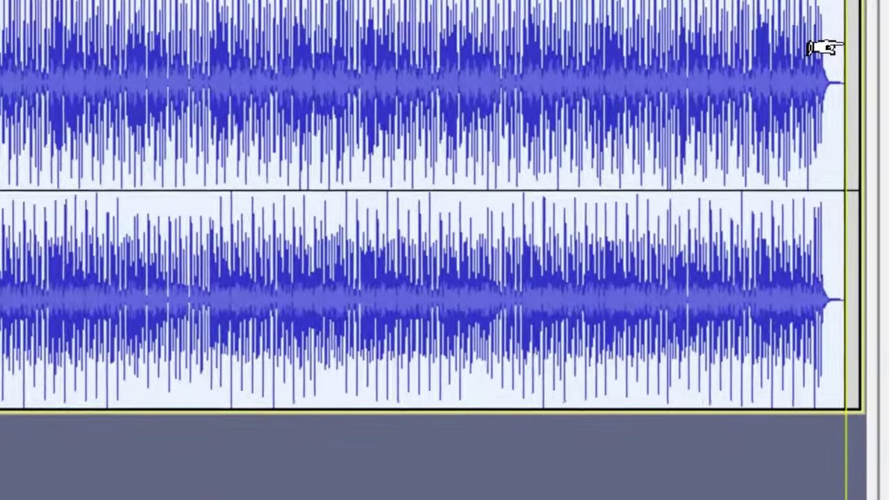
key("Delete")
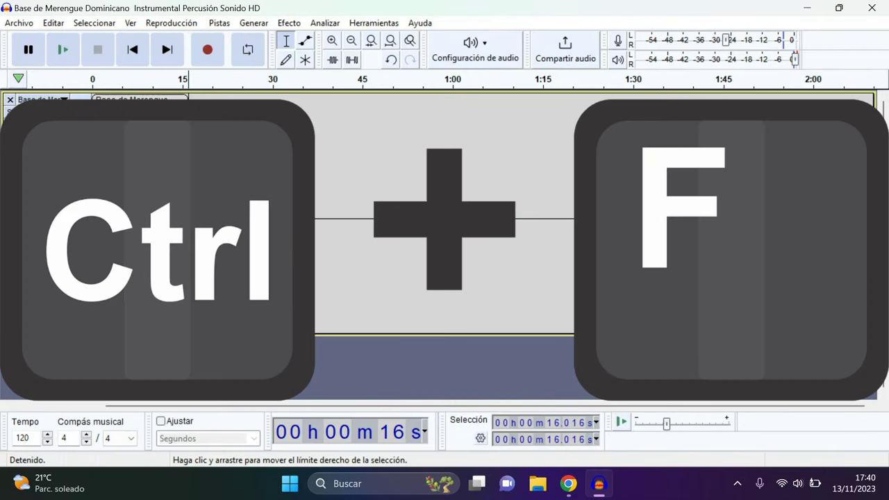
key("ctrl+f")
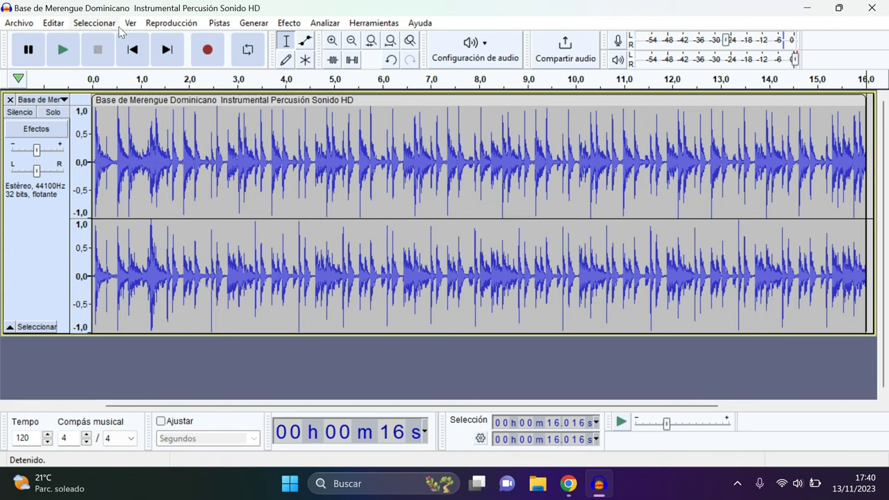
Step: Play the shortened base track from its beginning for a few seconds and stop
left_click(134, 50)
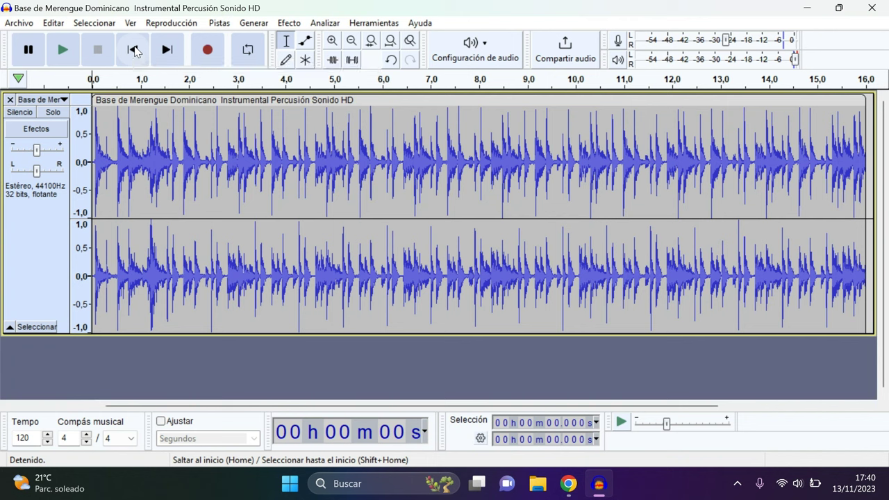
key("space")
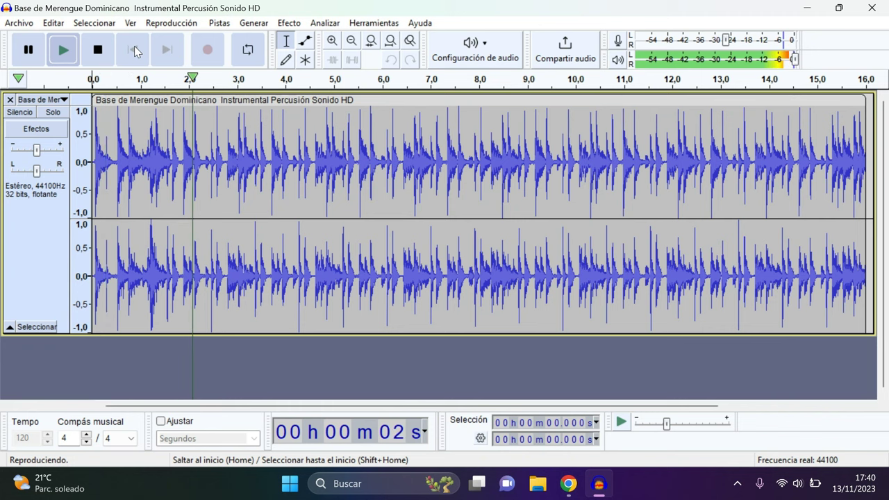
key("space")
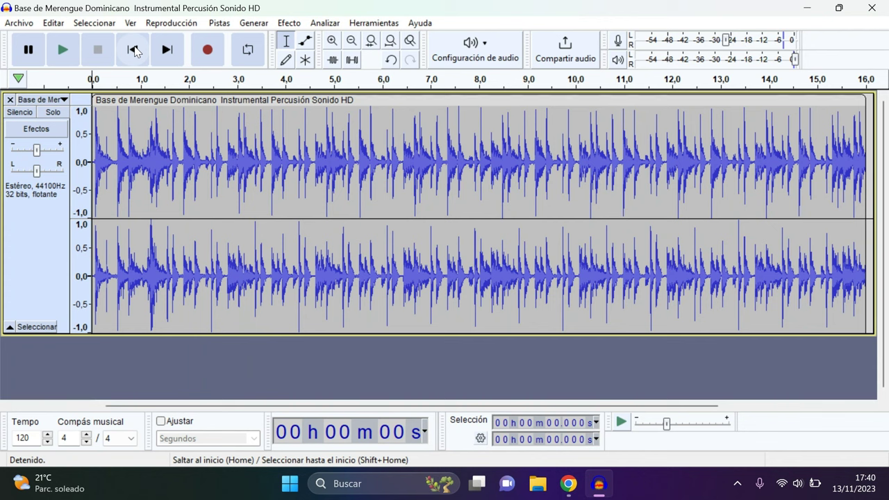
Step: Try recording a short microphone take at the end of the base track and undo it
key("r")
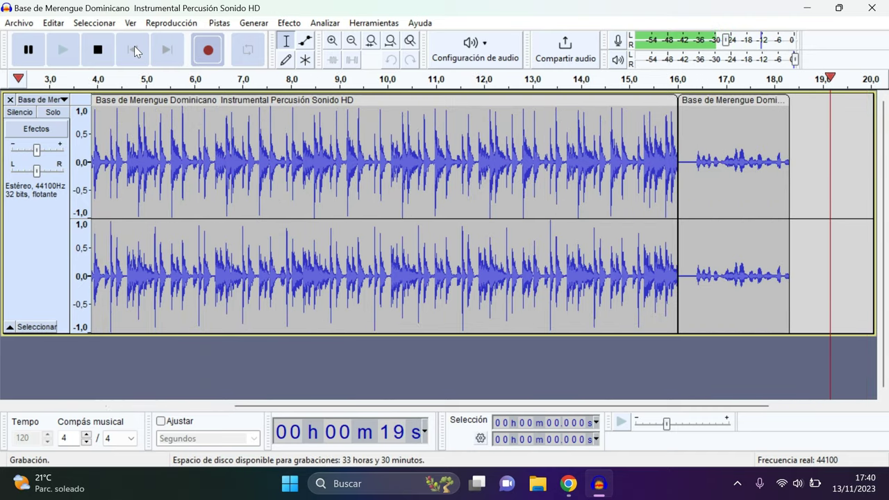
key("space")
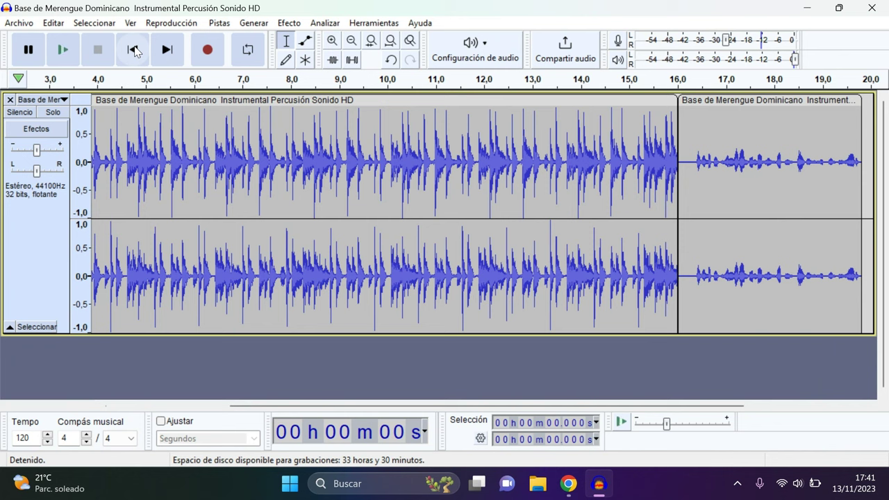
key("ctrl+z")
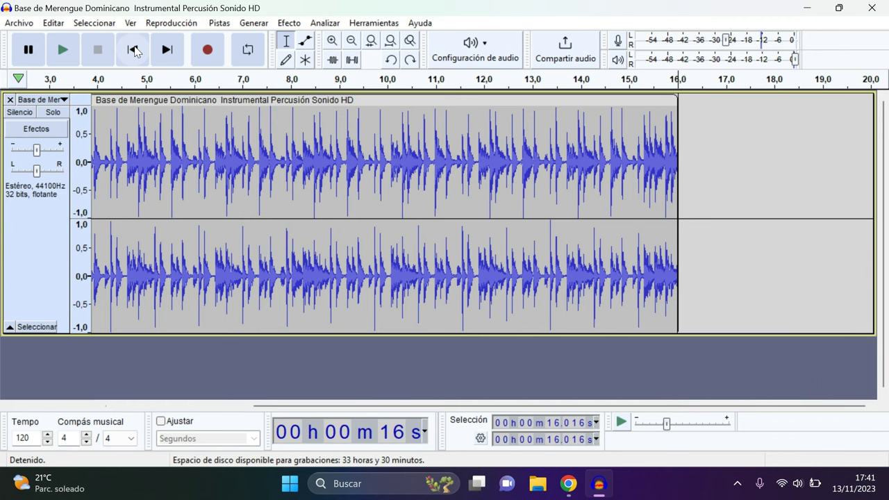
left_click(133, 50)
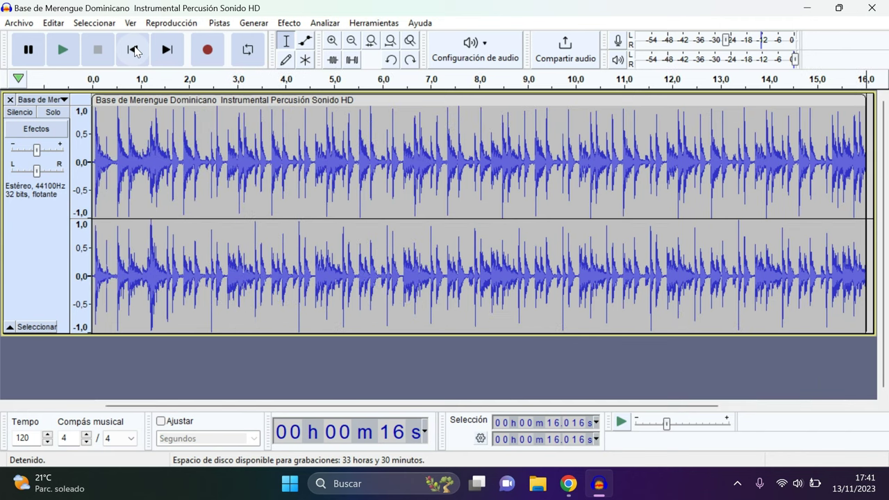
Step: Add a new stereo audio track to the project
left_click(216, 24)
mouse_move(254, 39)
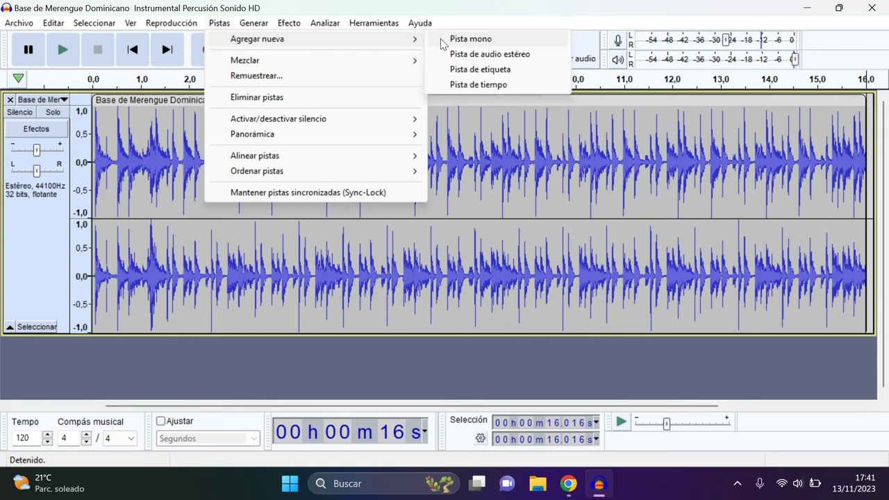
left_click(485, 54)
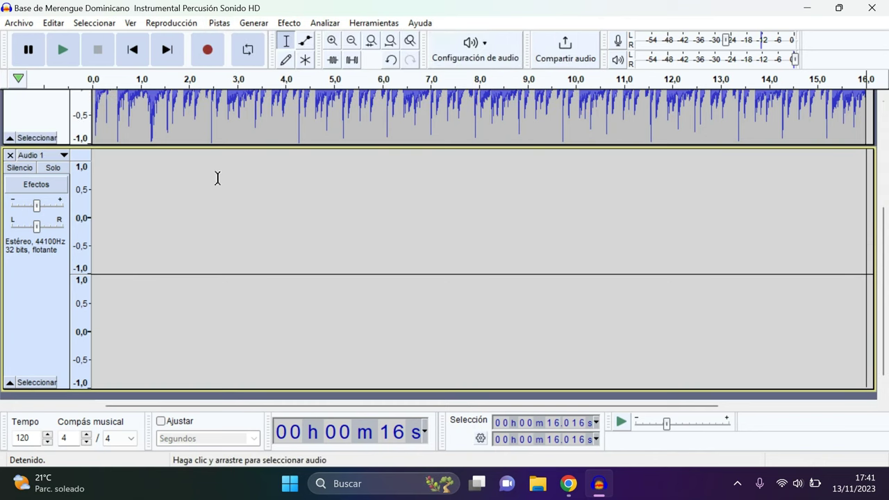
Step: Mute the merengue base track
scroll(217, 178, "up", 3)
scroll(218, 179, "up", 1)
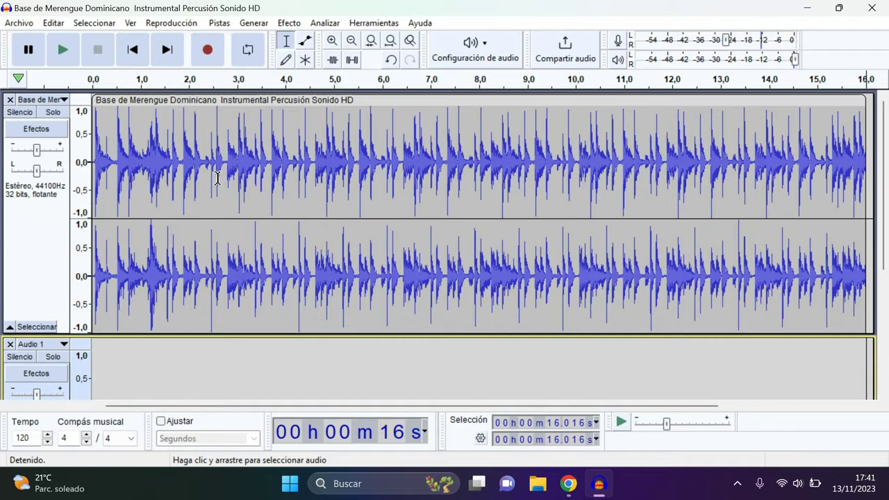
left_click(20, 113)
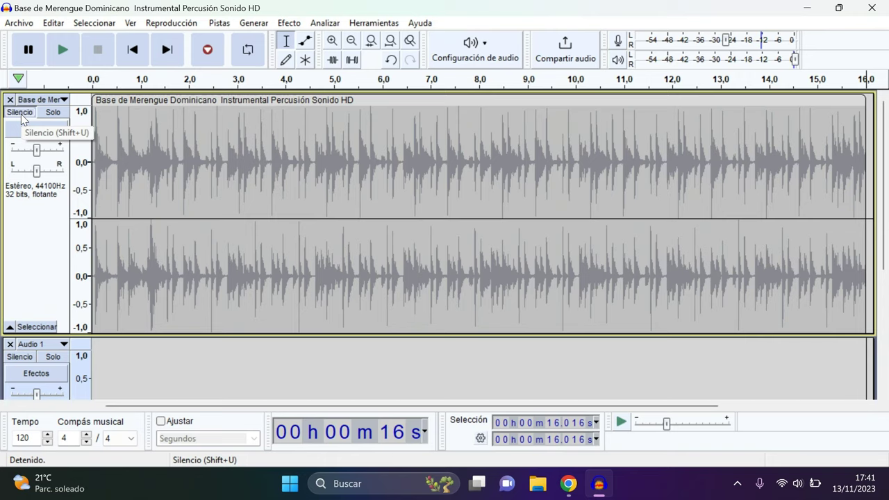
Step: Try recording a short microphone take on an additional track and undo it
key("r")
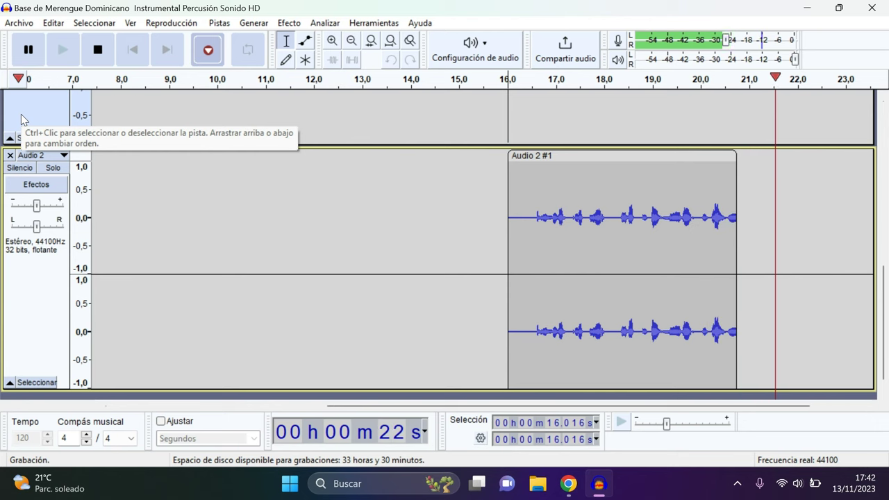
key("space")
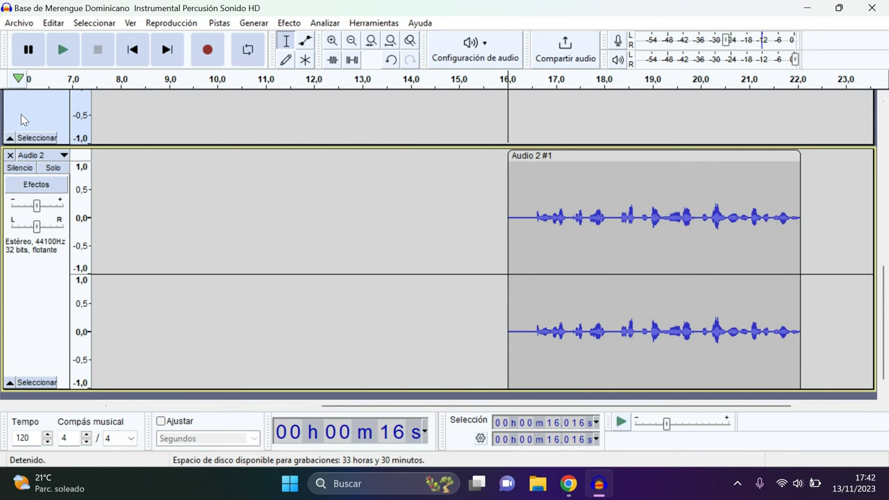
key("ctrl+z")
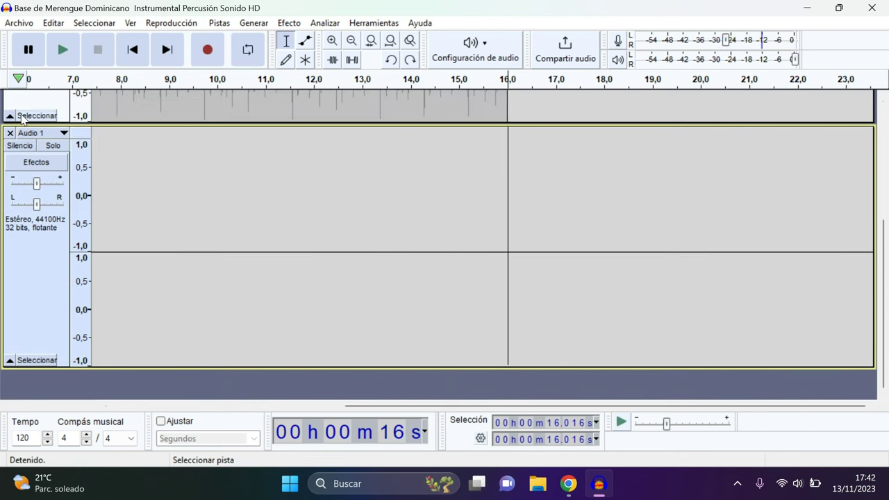
Step: Return the cursor to the start of the project and unmute the merengue base track
key("Left")
key("Left")
key("Left")
key("Left")
key("Left")
key("Left")
key("Left")
key("Left")
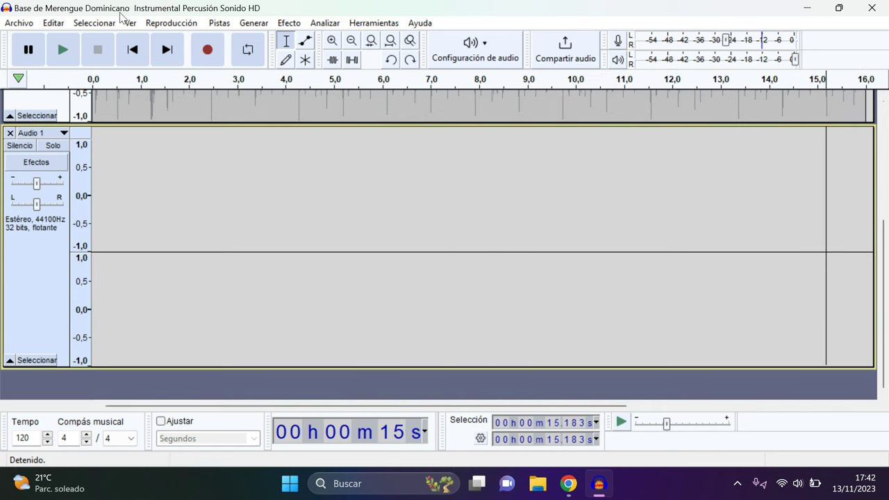
left_click(140, 56)
scroll(141, 145, "up", 5)
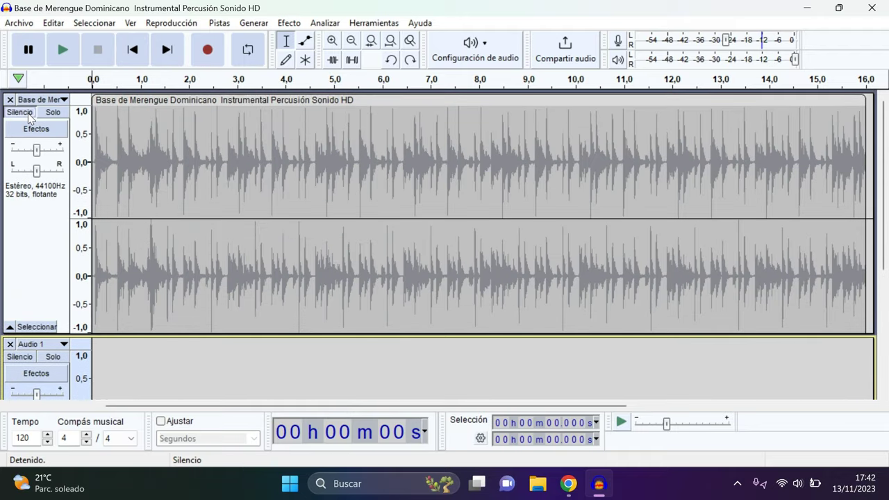
left_click(28, 118)
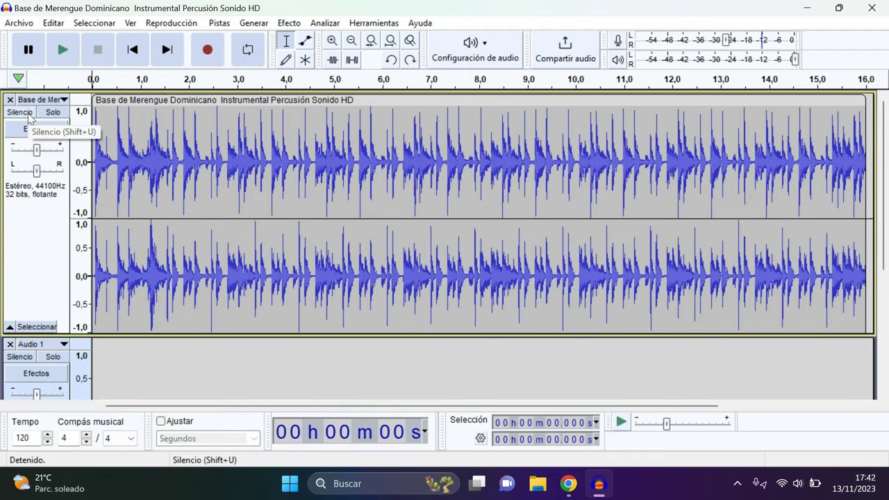
Step: Record a microphone take of about 11.7 s on the Audio 1 track while the base plays
left_click(206, 52)
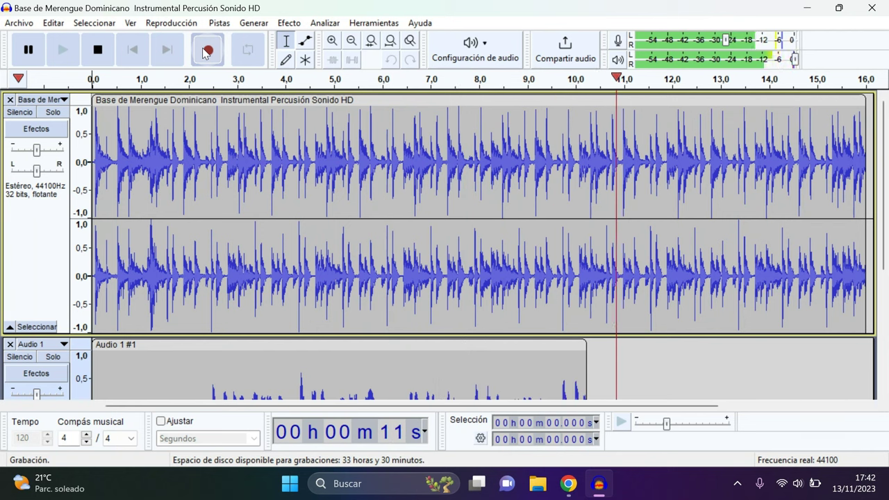
key("space")
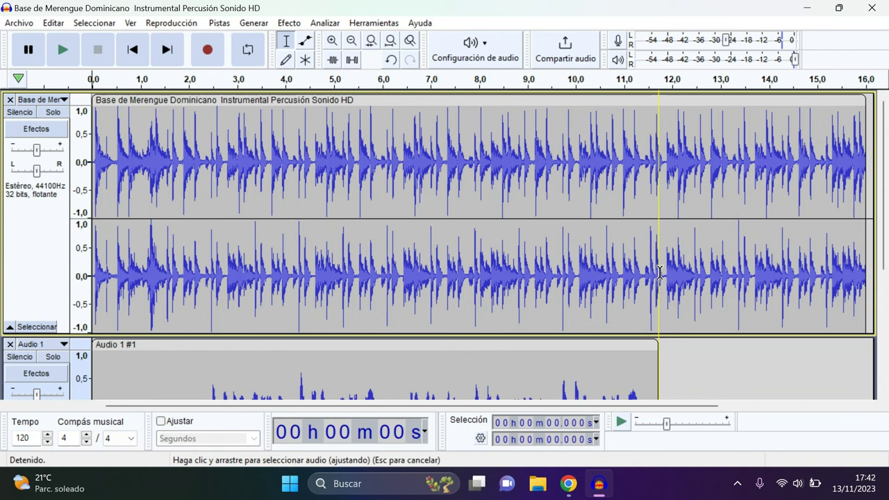
Step: Delete the part of the base track beyond the end of the recording, from 11.727 s to 16.016 s, and fit the project to the window
left_click_drag(659, 273, 864, 266)
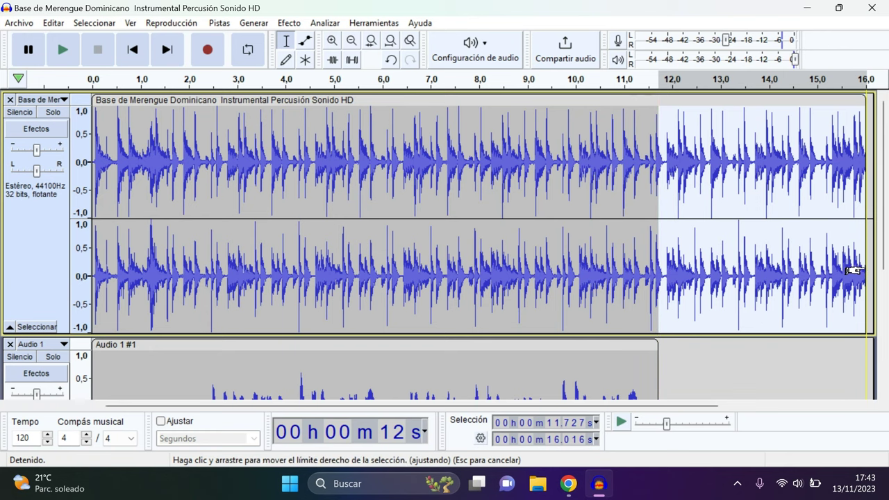
key("Delete")
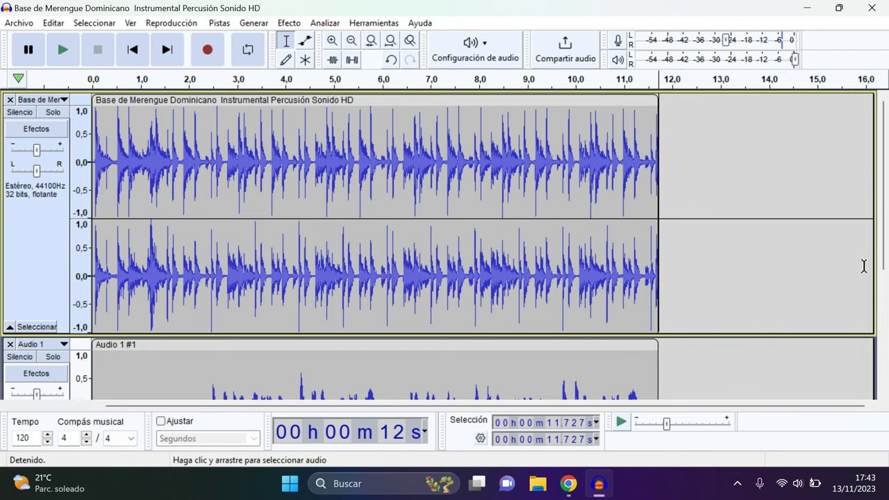
key("ctrl+f")
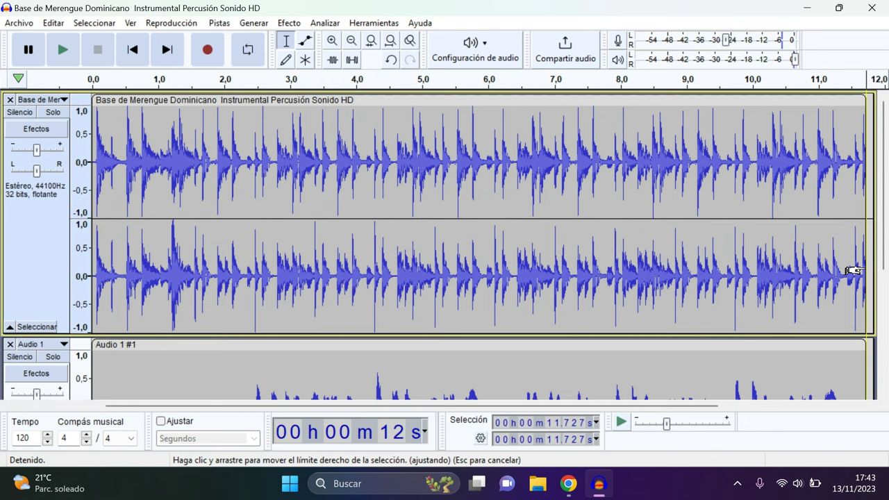
Step: Play the recording together with the base from about 1.5 s and stop
scroll(410, 314, "down", 3)
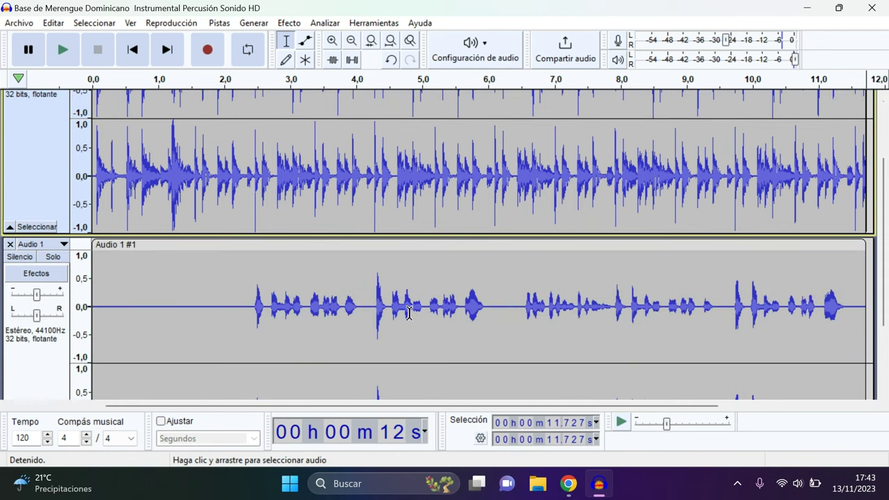
left_click(194, 292)
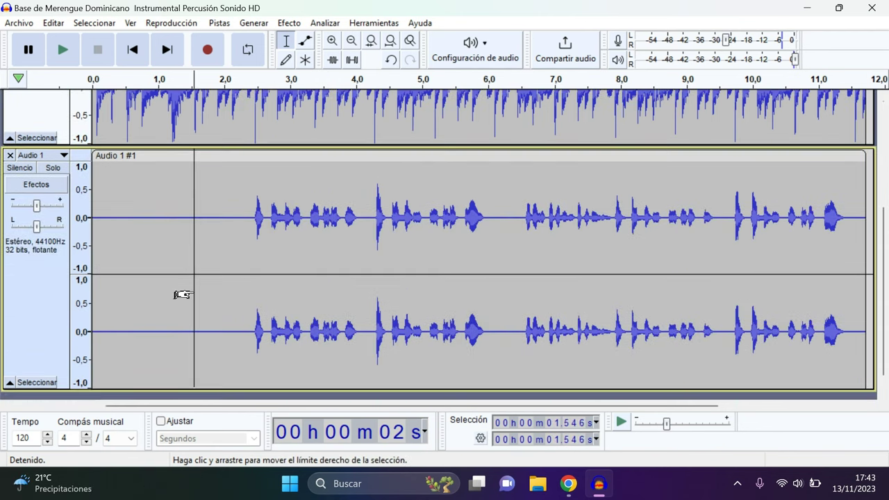
key("space")
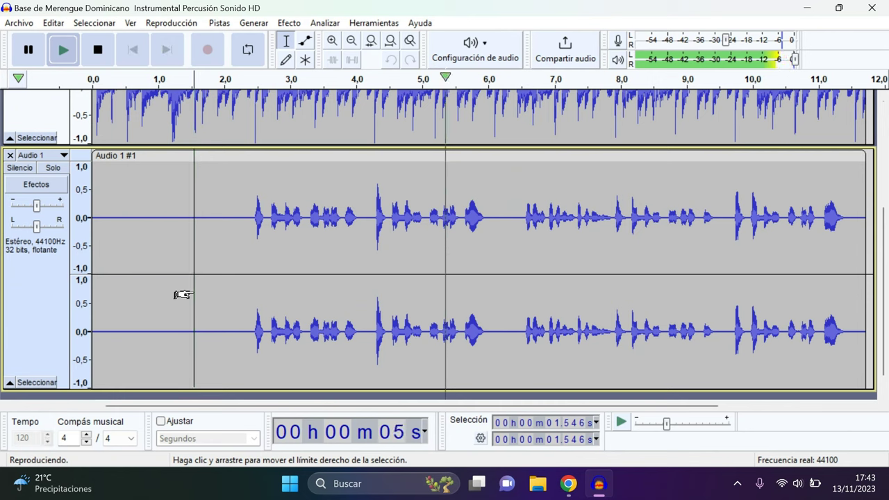
key("space")
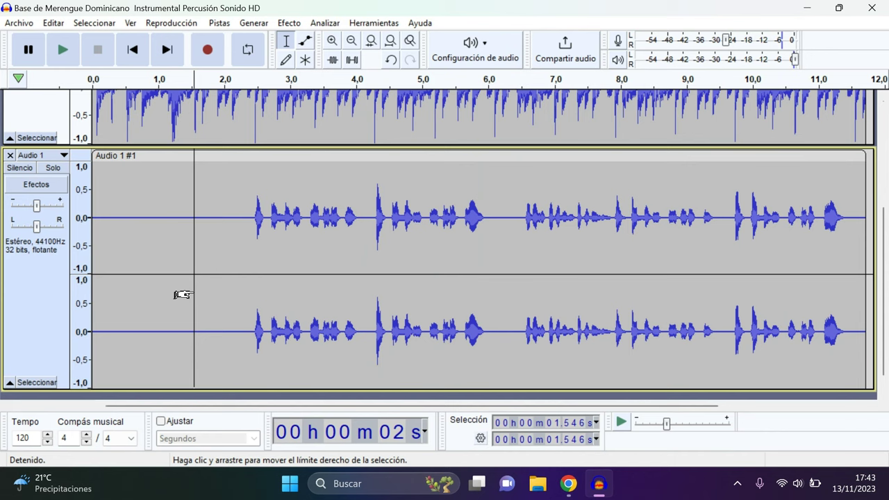
Step: Mark the beat at 2.356 s in the base track and the voice's entry at 2.450 s in the Audio 1 track to compare their timing
scroll(182, 295, "up", 2)
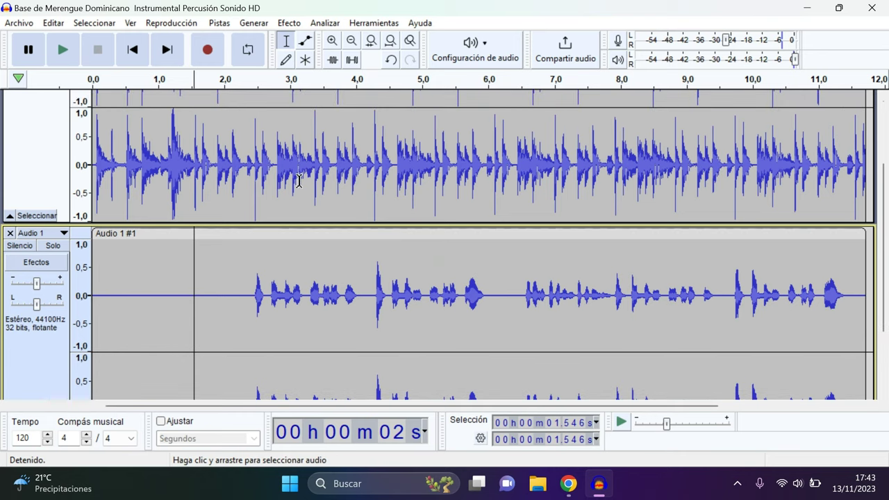
left_click(332, 39)
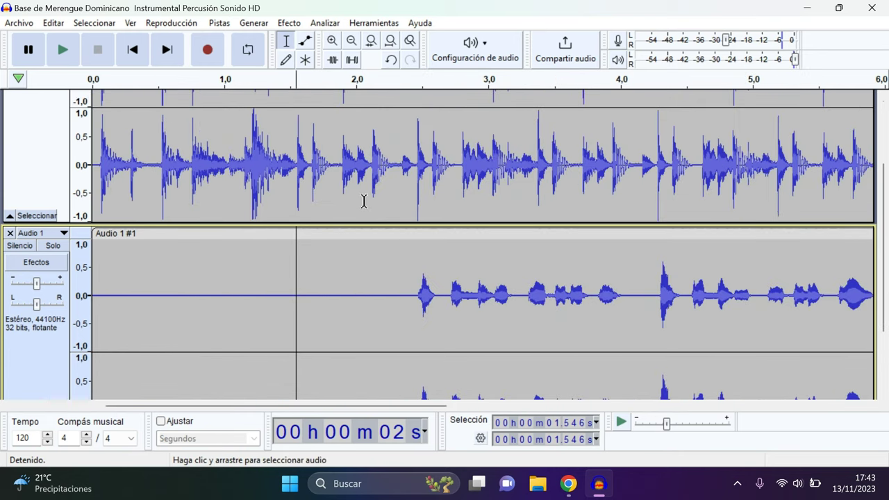
left_click(403, 180)
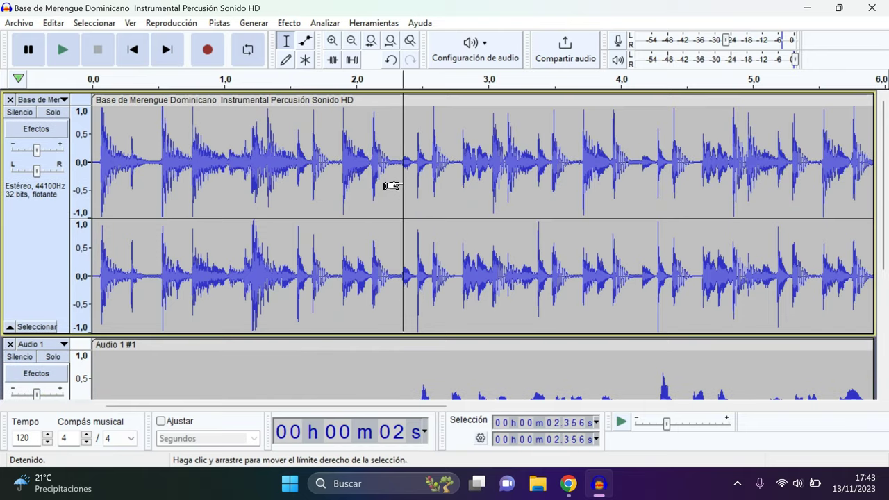
left_click_drag(401, 186, 410, 186)
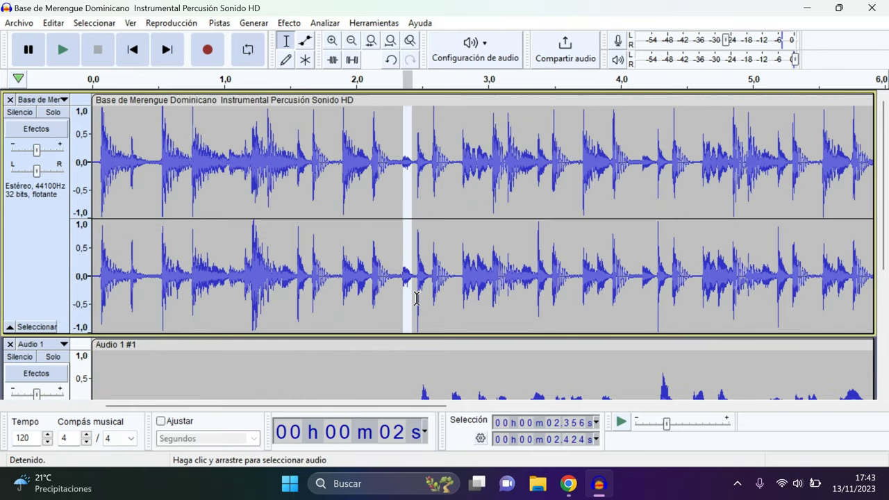
scroll(417, 298, "down", 2)
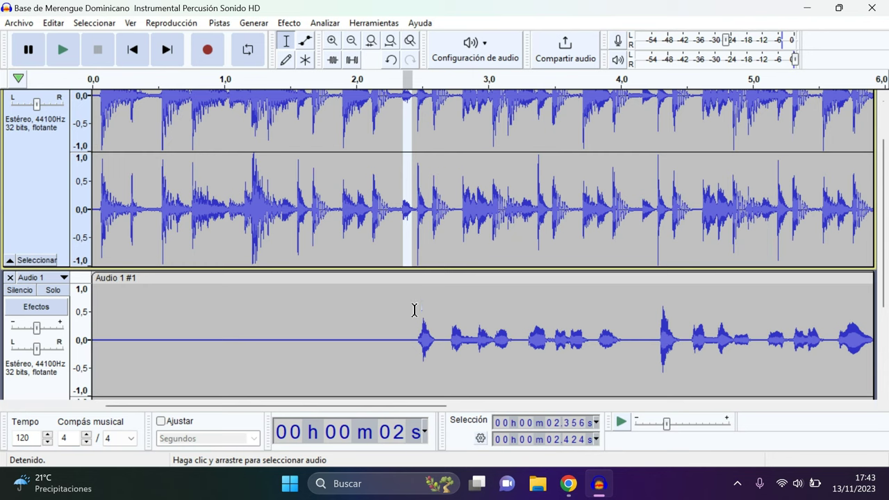
left_click(414, 346)
scroll(409, 348, "down", 4)
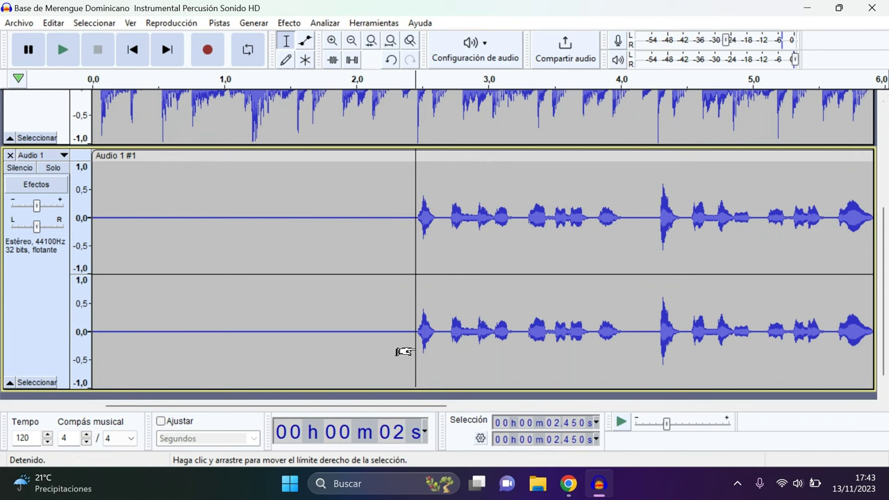
Step: Place the cursor at 2.356 s on the Audio 1 track, try extending the selection back to 2.309 s, and clear it
scroll(391, 250, "up", 2)
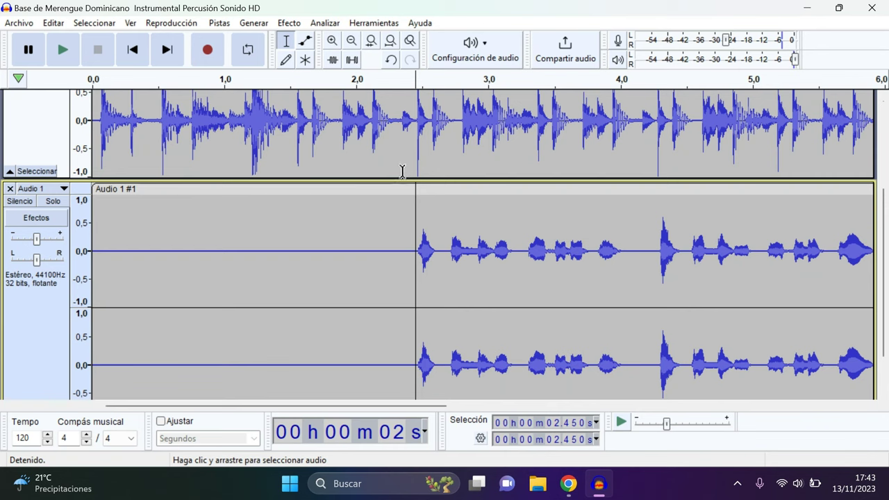
left_click(403, 226)
scroll(392, 230, "down", 1)
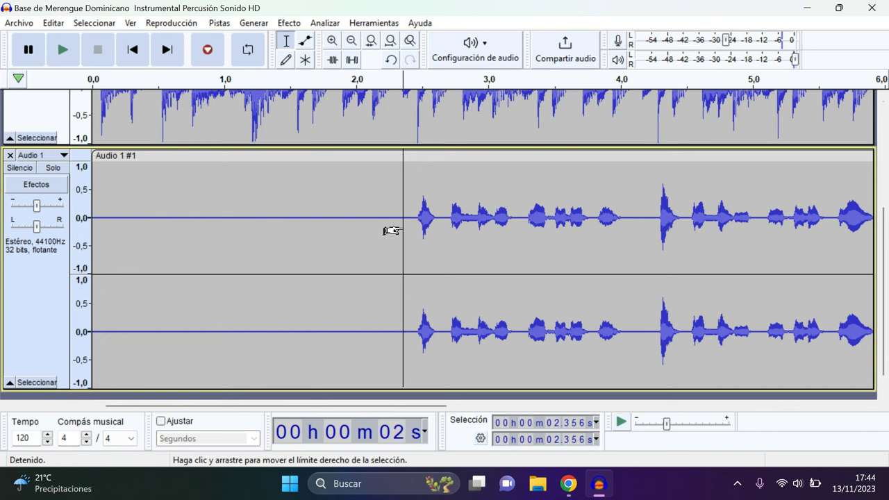
mouse_move(391, 231)
left_mouse_down()
mouse_move(412, 229)
mouse_move(403, 230)
left_mouse_up()
key("shift+Left")
key("shift+Left")
key("shift+Left")
key("shift+Left")
key("shift+Left")
key("shift+Left")
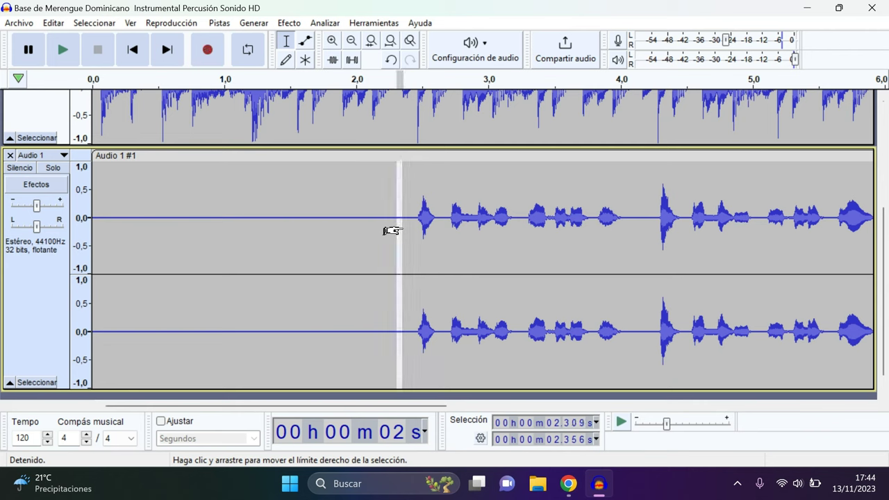
key("Right")
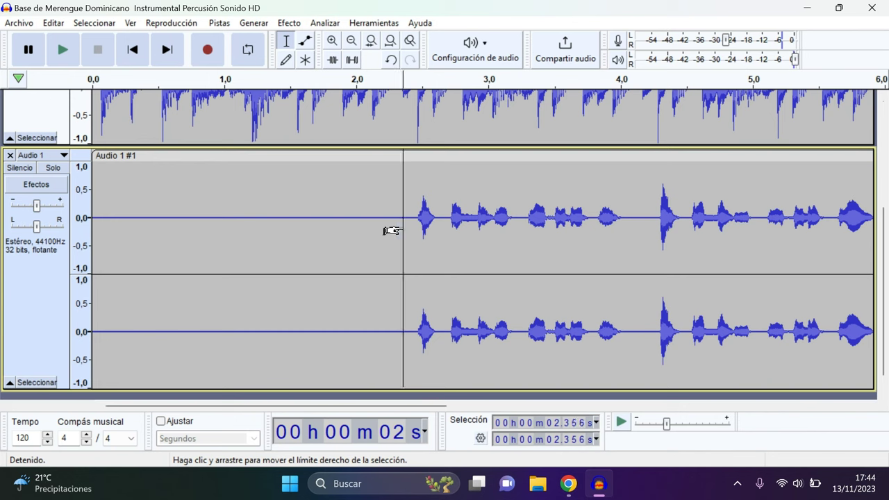
Step: Delete the silence between 2.351 s and 2.461 s just before the voice in the Audio 1 track
key("Left")
key("shift")
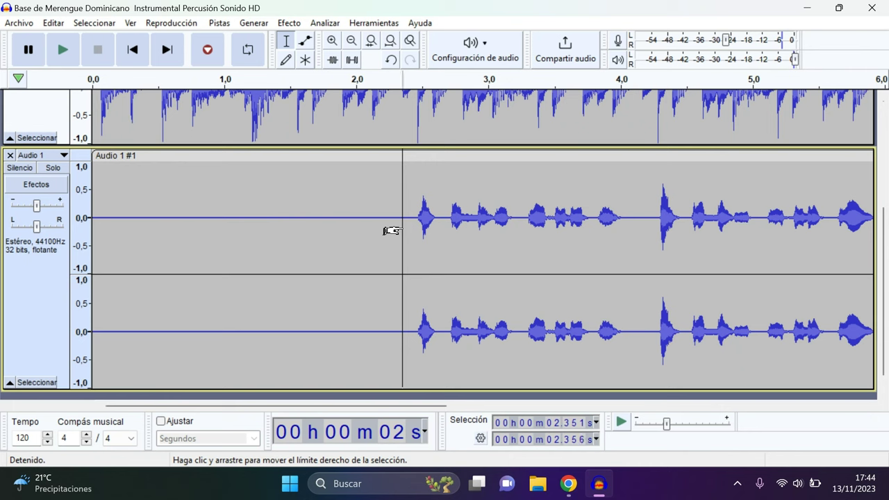
left_click_drag(384, 231, 405, 228)
key("shift+Right")
key("shift+Right")
key("shift+Right")
key("shift+Right")
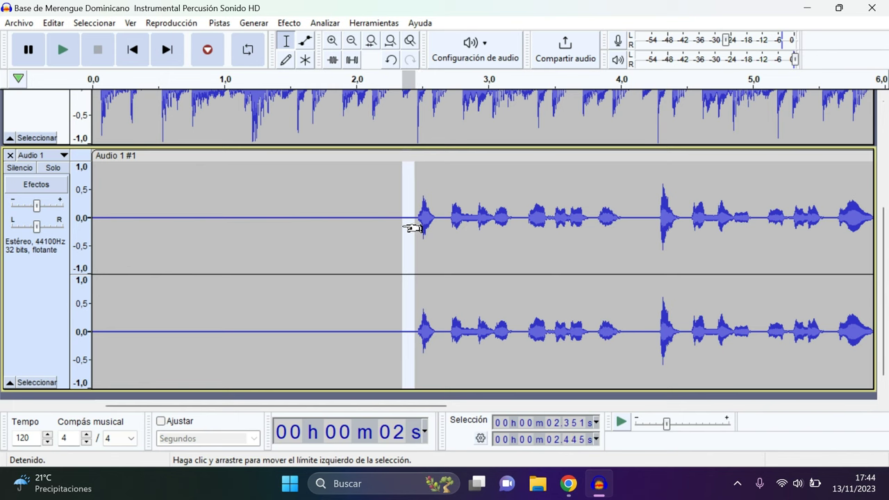
key("shift+Right")
key("shift+Right")
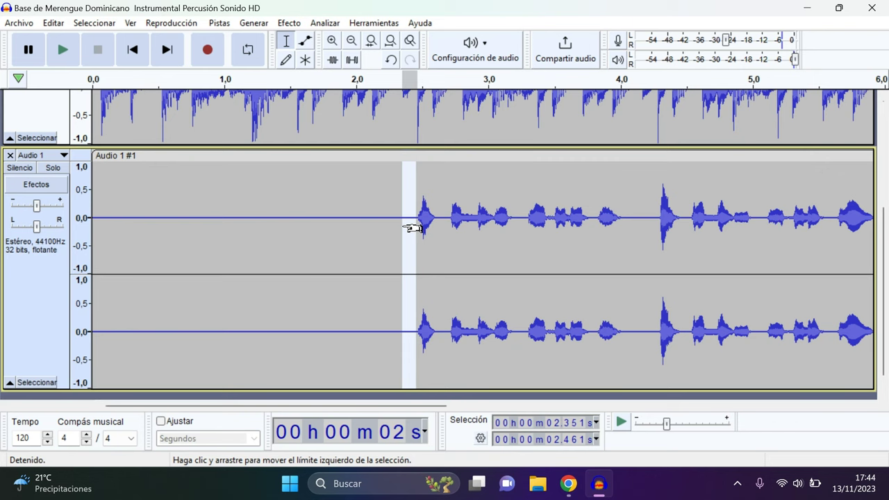
key("Delete")
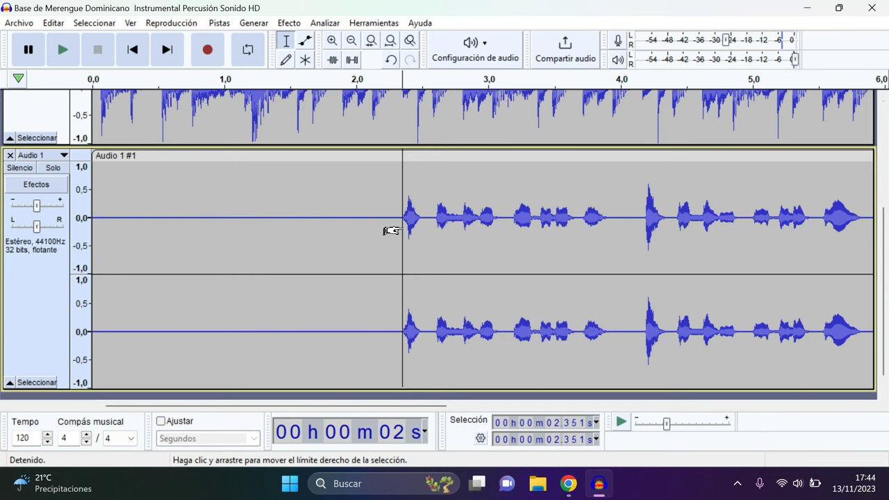
Step: Play both tracks from about 1.7 s to check the voice's timing against the base, and stop
left_click(319, 222)
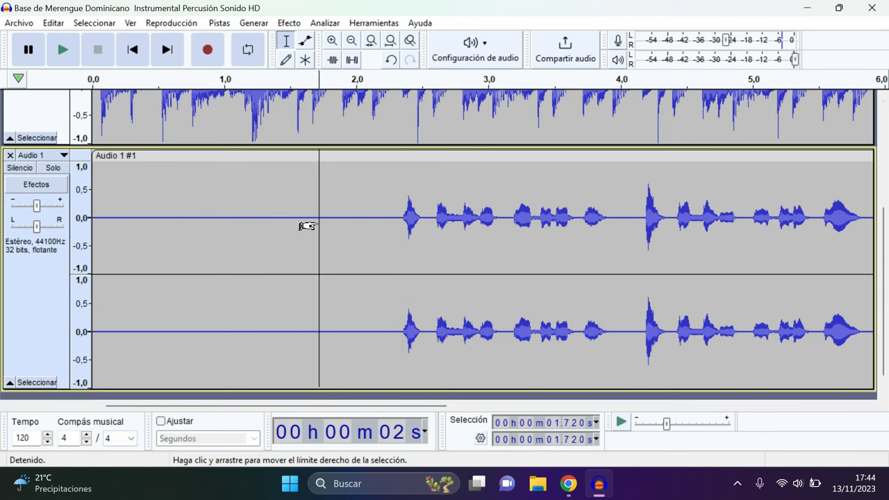
key("space")
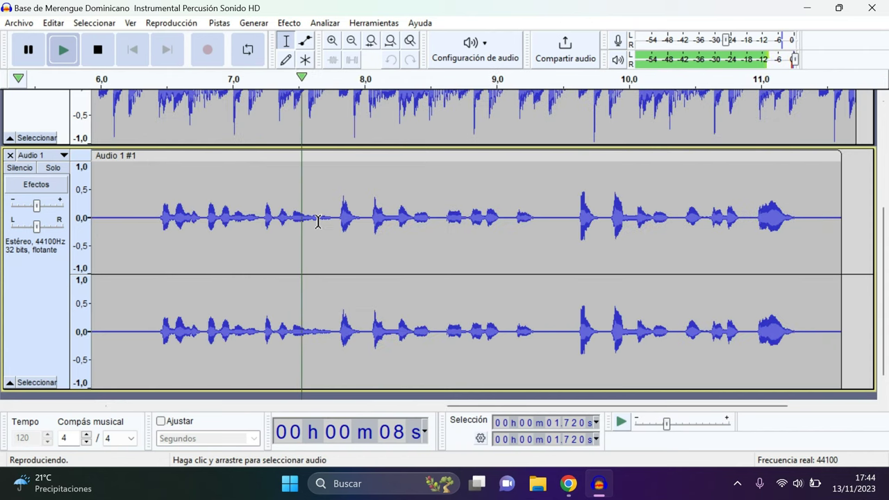
key("space")
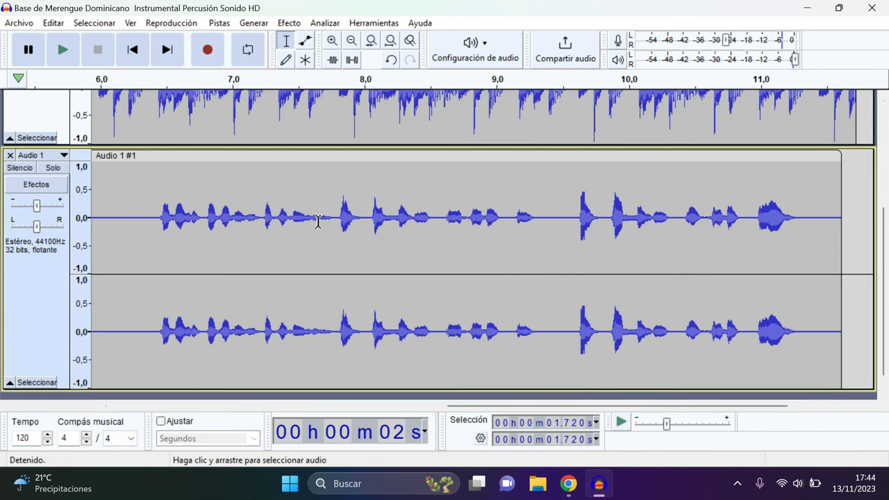
Step: Select the short silence from 1.672 s to 1.714 s in the Audio 1 track
scroll(318, 221, "left", 10)
left_click(318, 222)
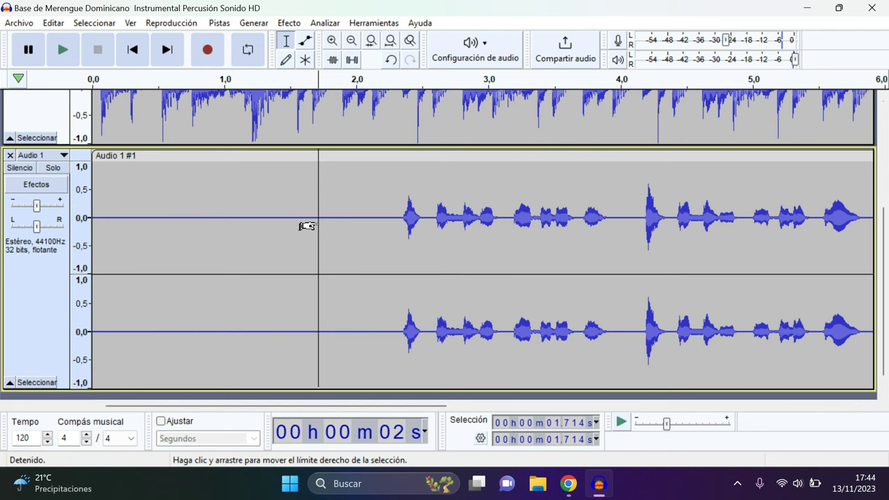
key("shift+Left")
key("shift+Left")
key("shift+Left")
key("shift+Left")
key("shift+Left")
key("shift+Left")
key("shift+Left")
key("shift+Left")
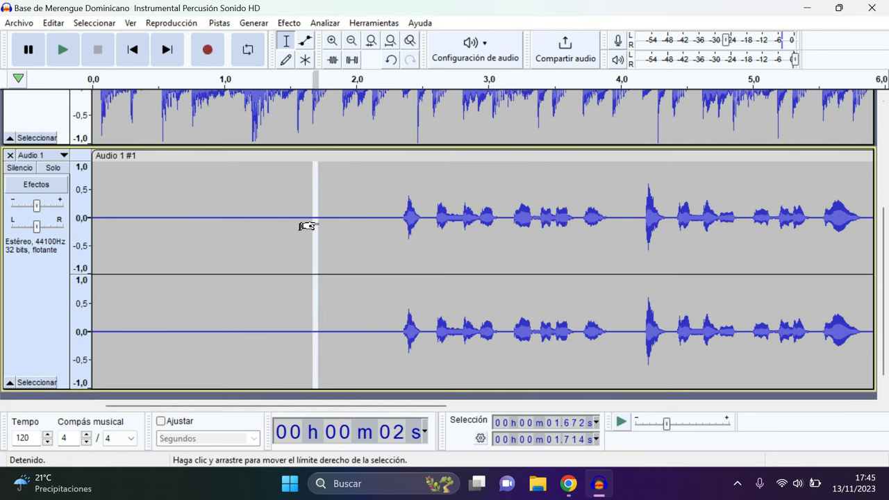
Step: Select the silence from 1.919 s to 1.961 s in the Audio 1 track and move the cursor to its end
left_click(344, 223)
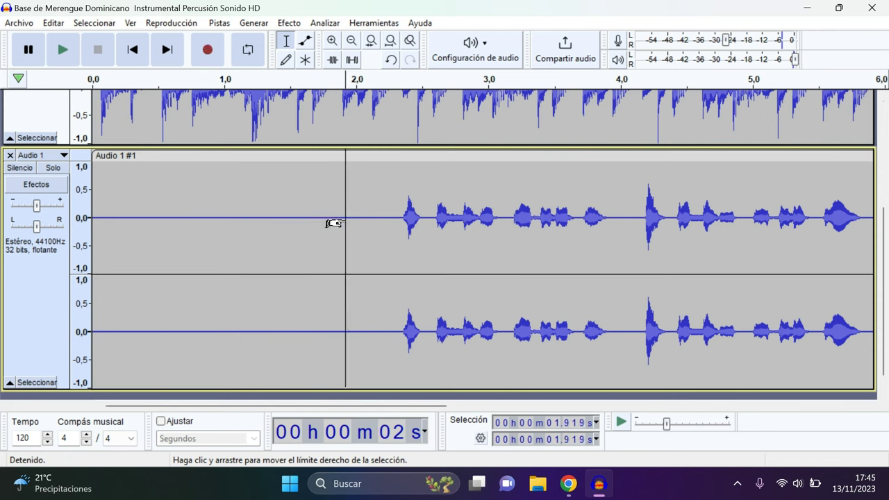
key("shift+Right")
key("shift+Right")
key("shift+Right")
key("shift+Right")
key("shift+Right")
key("shift+Right")
key("shift+Right")
key("shift+Right")
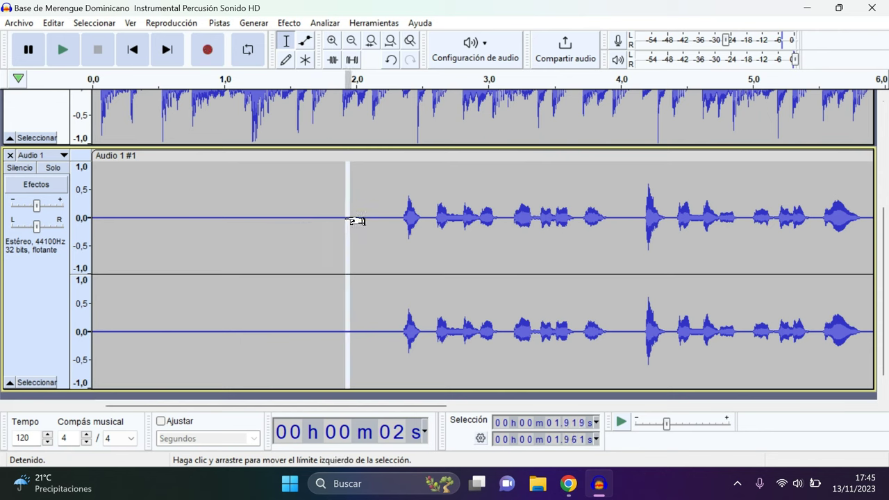
key("Right")
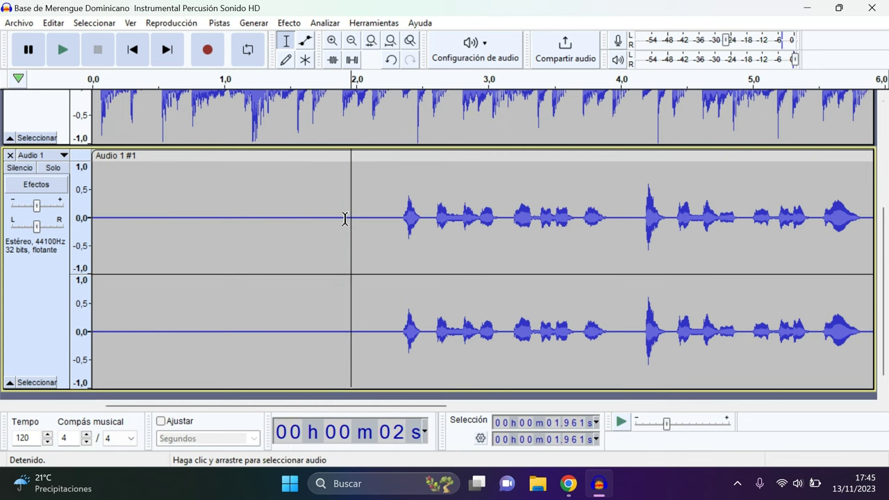
Step: Try adding a label and pasting a short stretch of silence at 1.961 s, undoing each
key("ctrl+b")
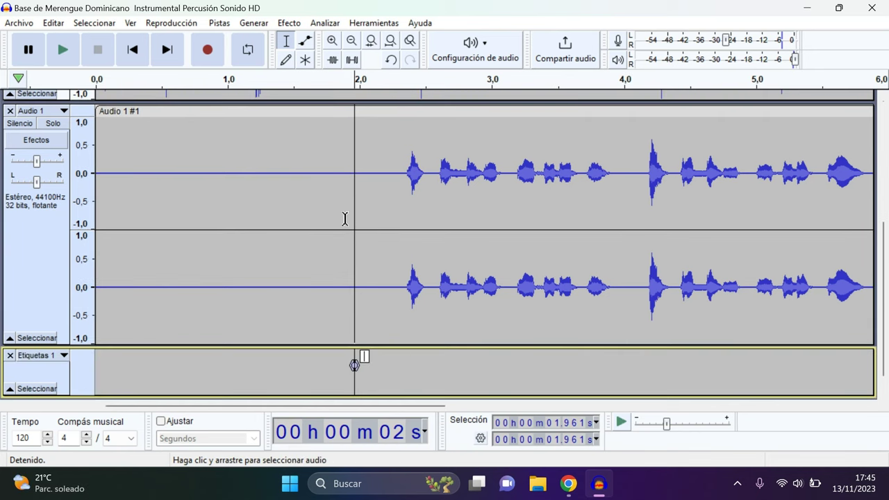
key("ctrl+z")
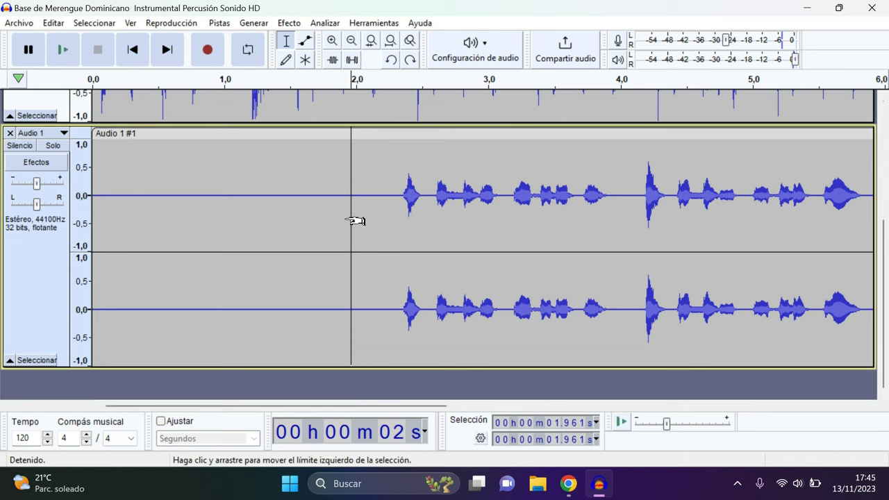
key("ctrl+v")
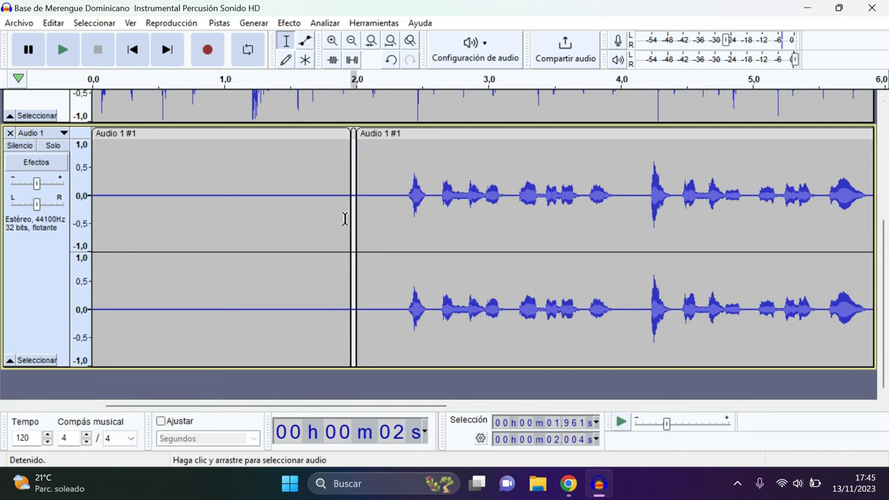
key("ctrl+z")
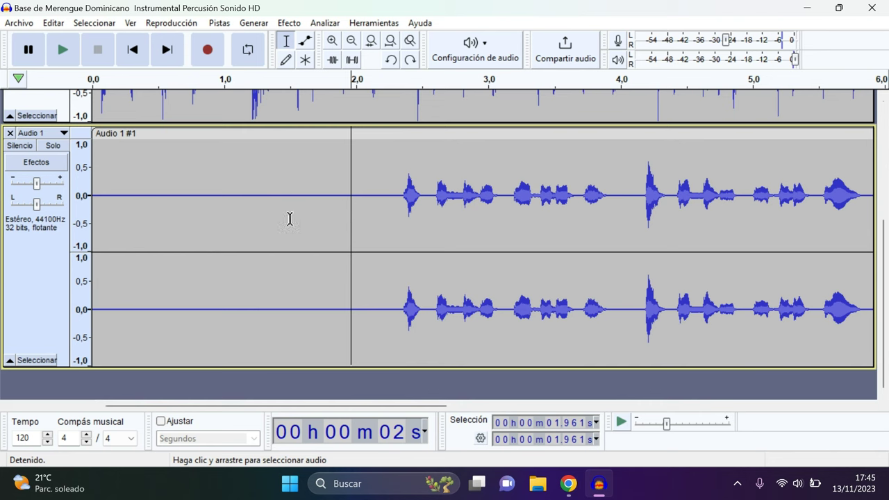
Step: Select the whole Audio 1 clip and amplify it by 4 dB
left_click(384, 216)
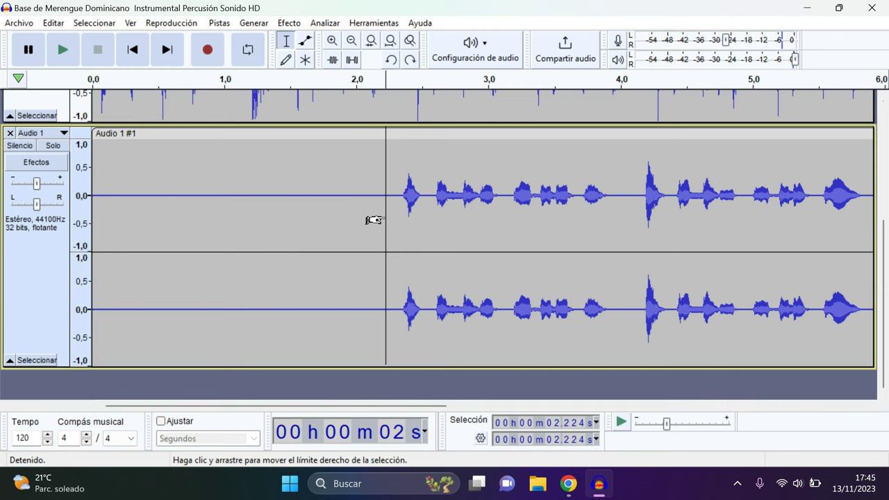
double_click(385, 215)
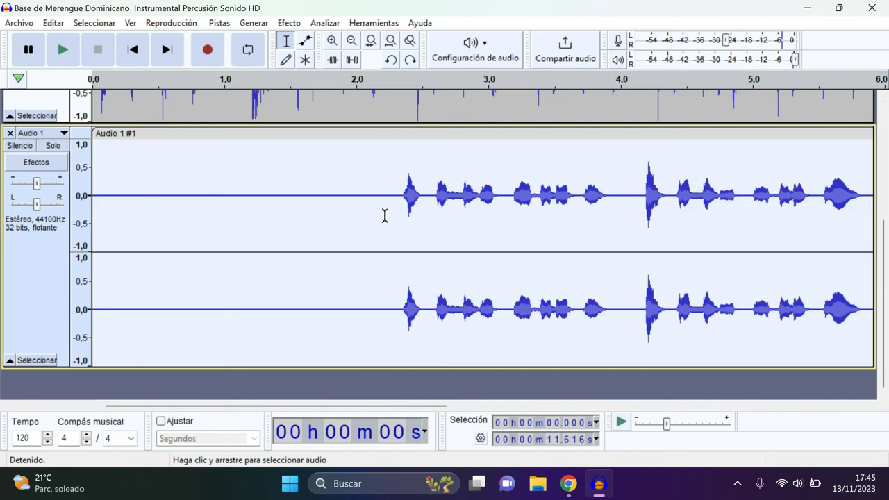
left_click(289, 23)
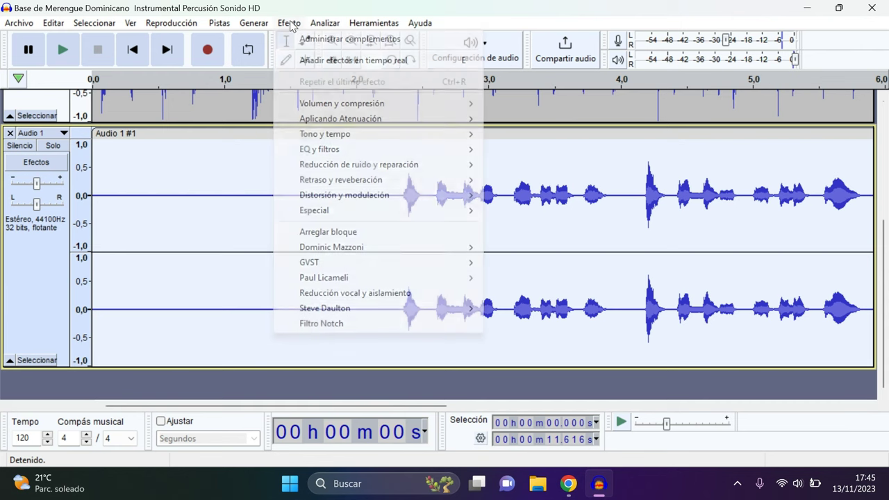
mouse_move(409, 109)
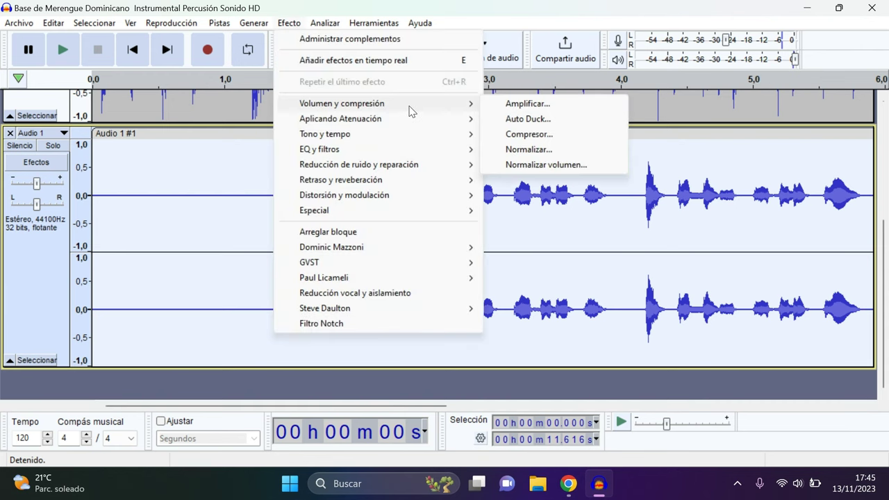
left_click(498, 107)
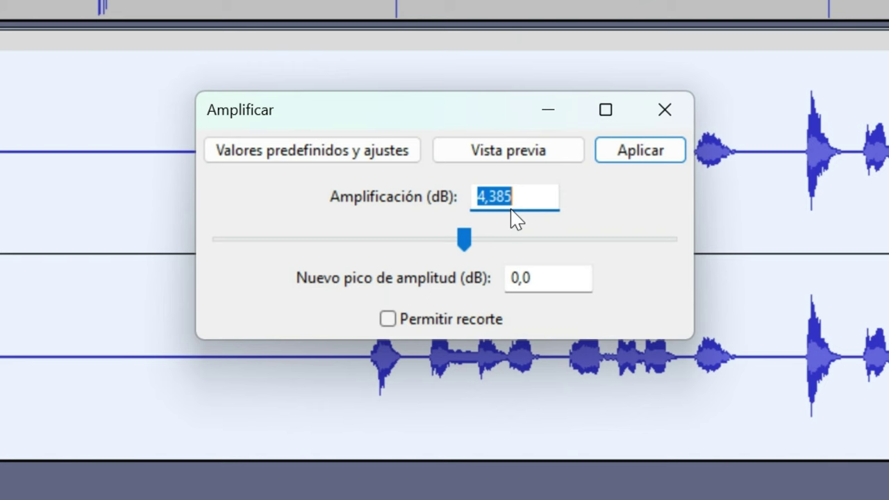
type("4")
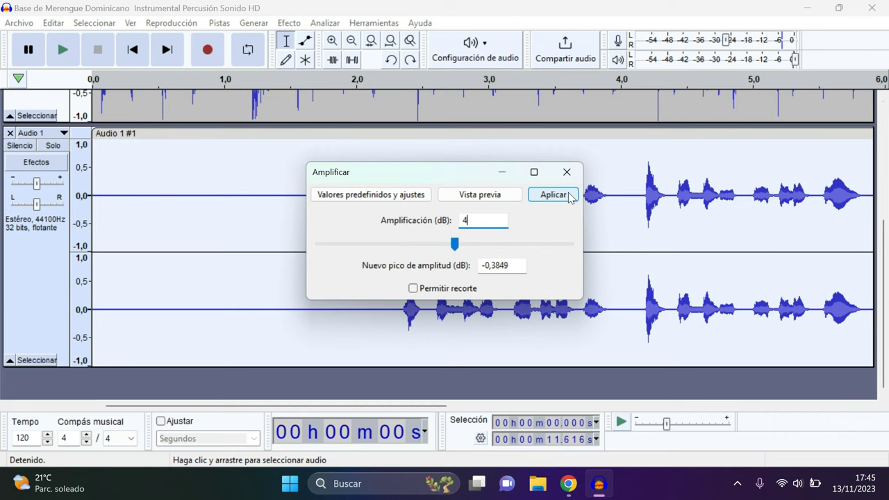
left_click(671, 160)
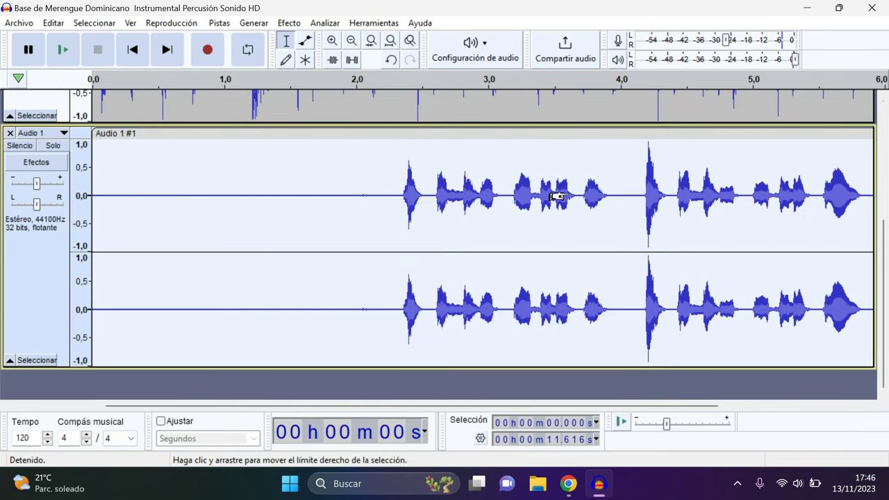
Step: Apply the Compressor to the Audio 1 clip with a -15 dB threshold, -50 dB noise floor, 2:1 ratio, 1.99 s attack and 1.0 s decay
key("ctrl+3")
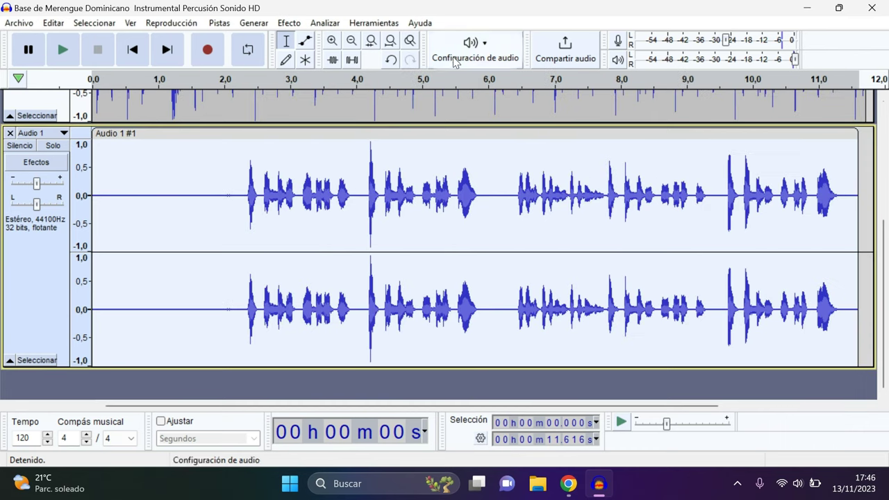
left_click(289, 23)
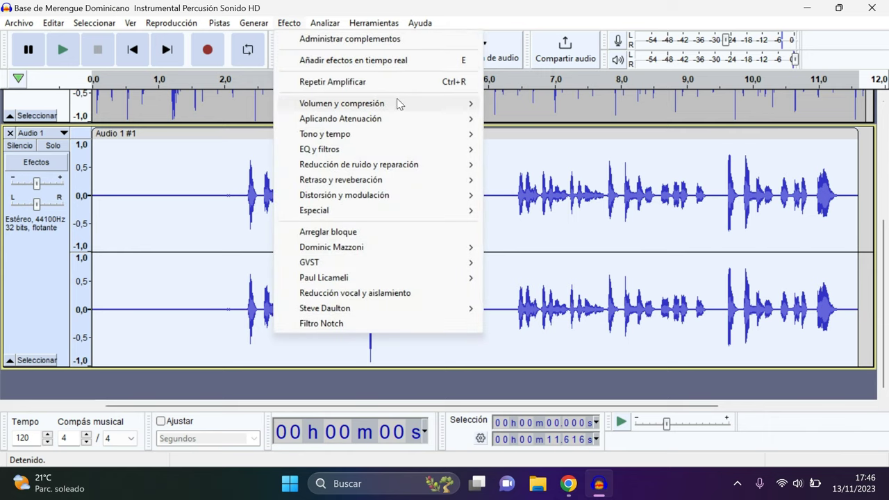
mouse_move(397, 102)
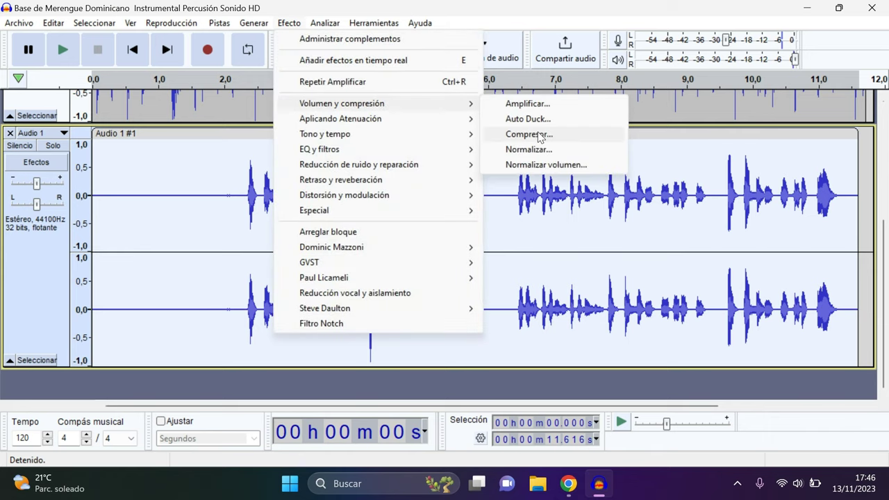
left_click(540, 135)
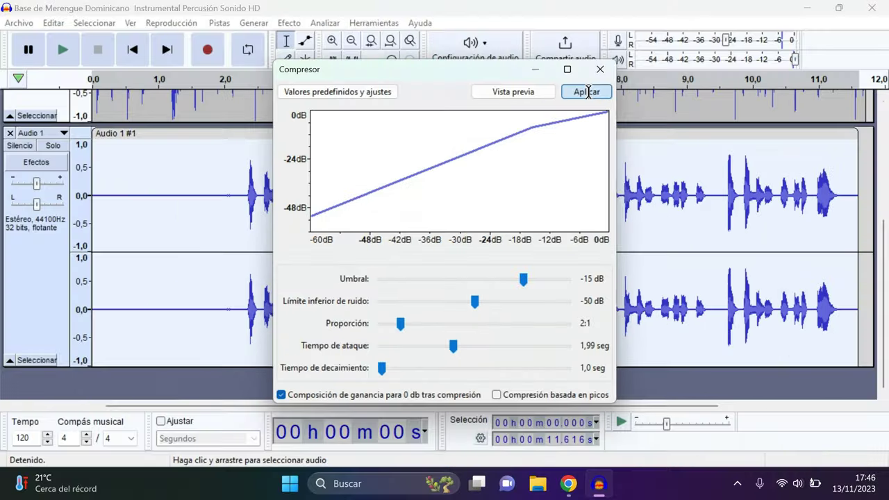
left_click(657, 14)
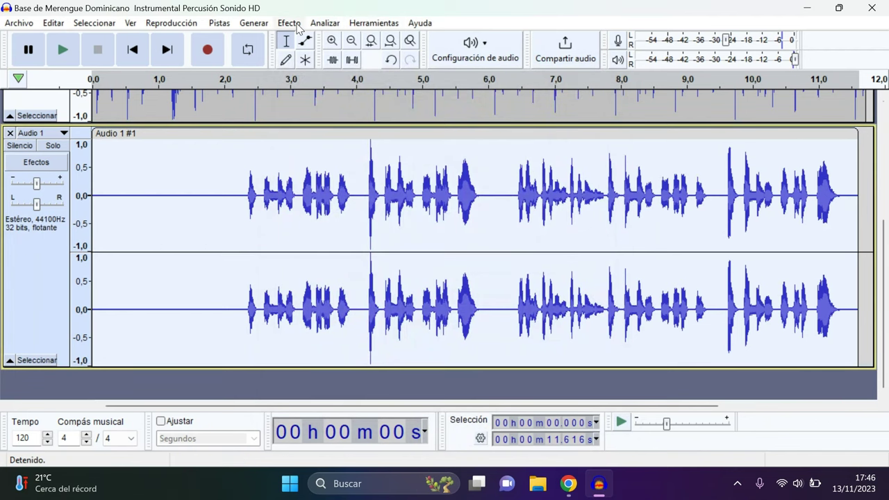
Step: Normalize the Audio 1 clip to a peak amplitude of -3.0 dB with DC offset removal enabled
left_click(297, 25)
mouse_move(393, 105)
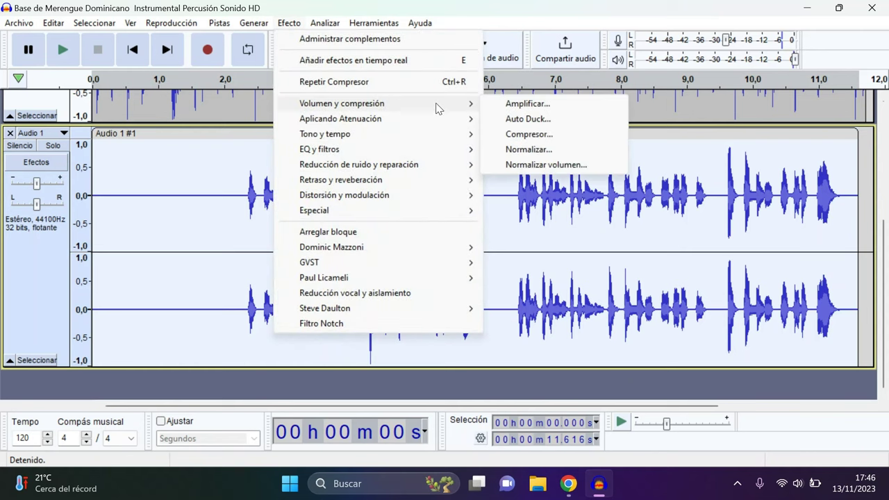
left_click(545, 154)
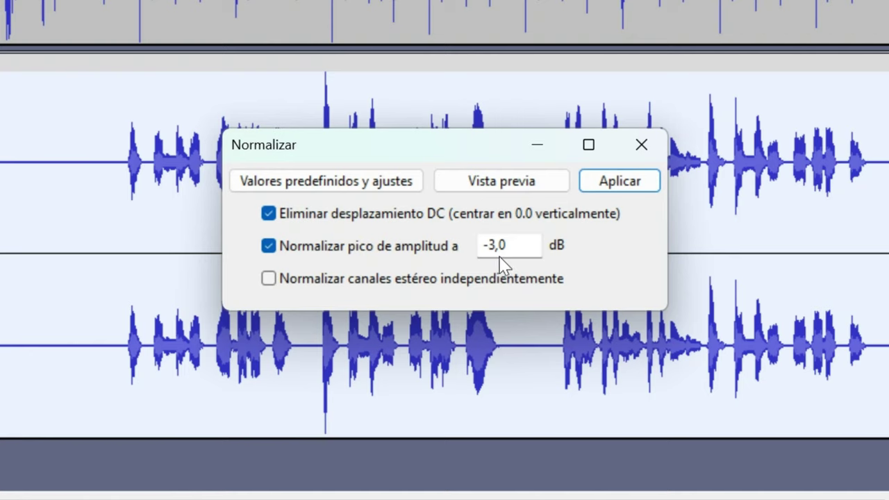
left_click(625, 189)
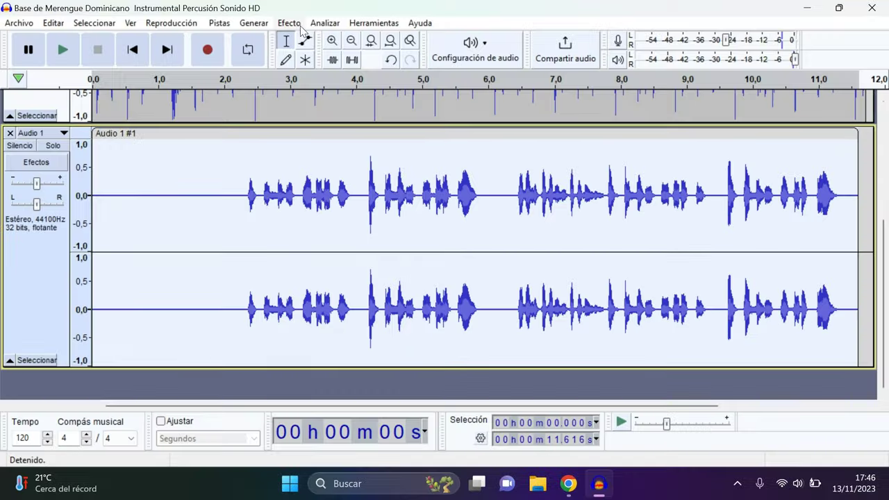
Step: Apply loudness normalization to the Audio 1 clip, using perceived loudness at -18.0 LUFS after checking the RMS alternative
left_click(291, 24)
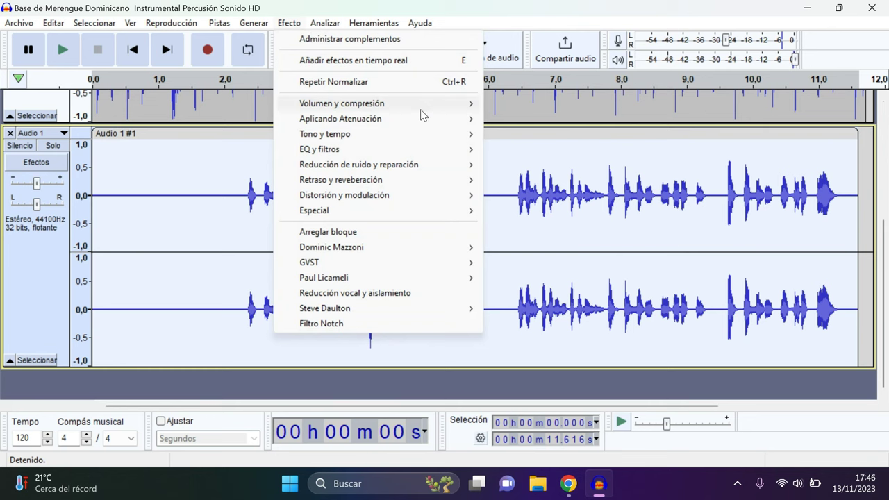
mouse_move(421, 105)
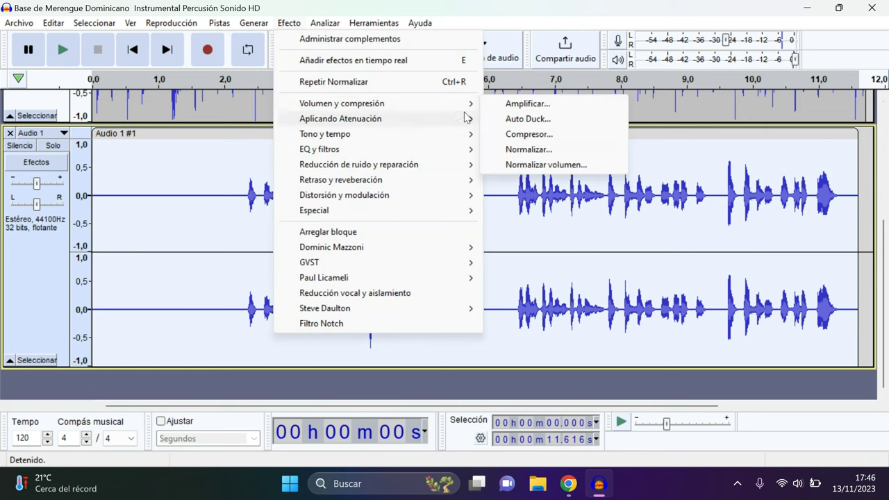
left_click(534, 165)
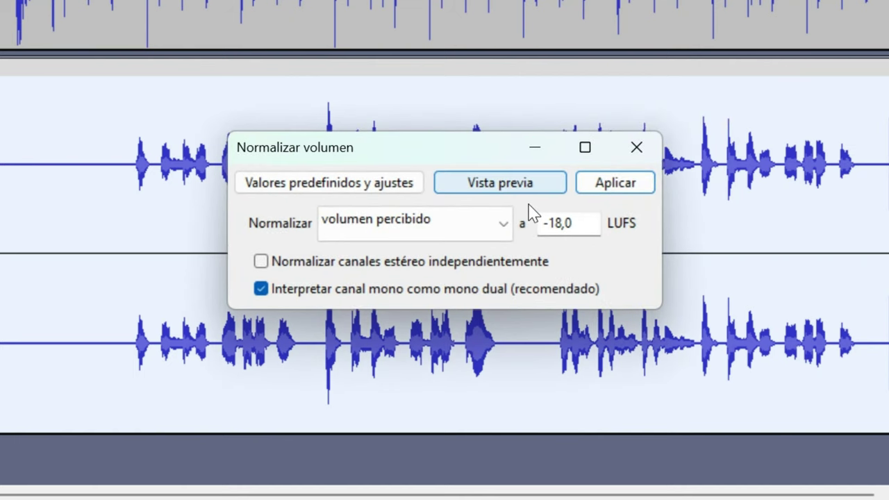
left_click(503, 225)
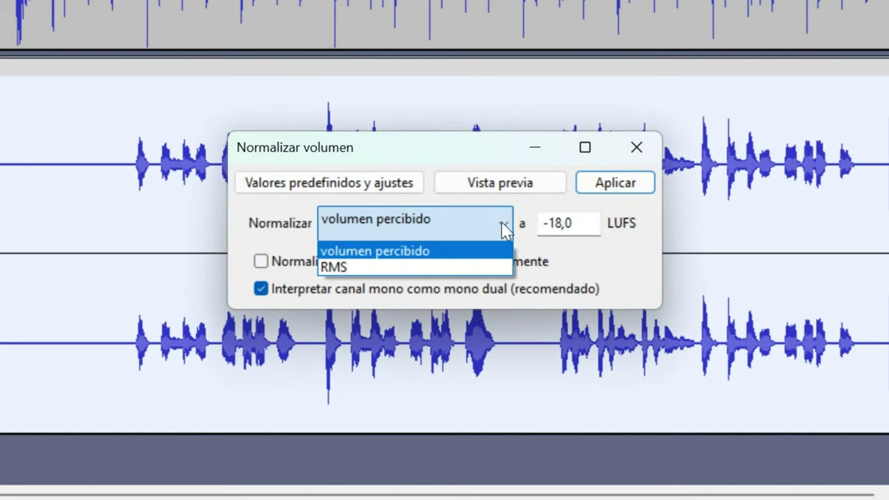
left_click(472, 269)
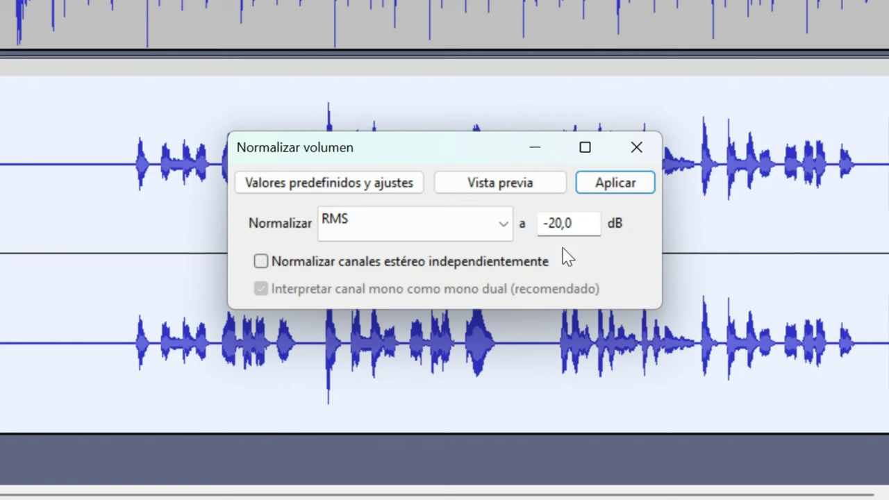
left_click(505, 228)
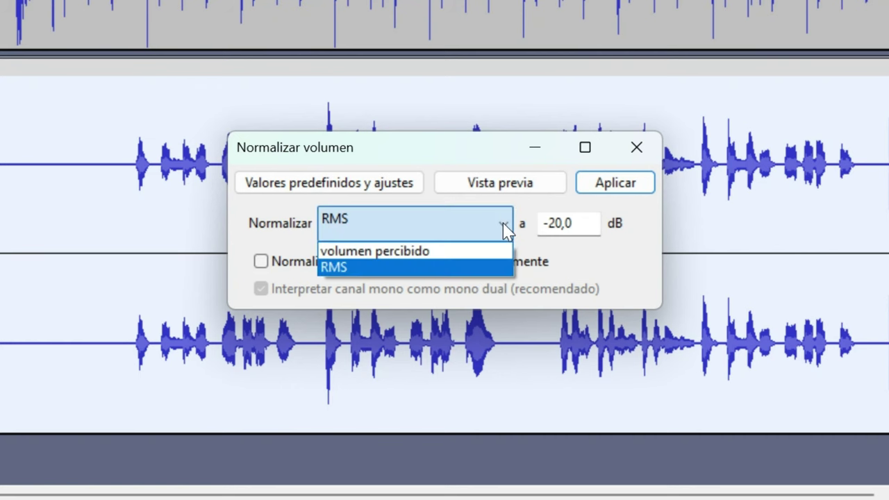
left_click(486, 252)
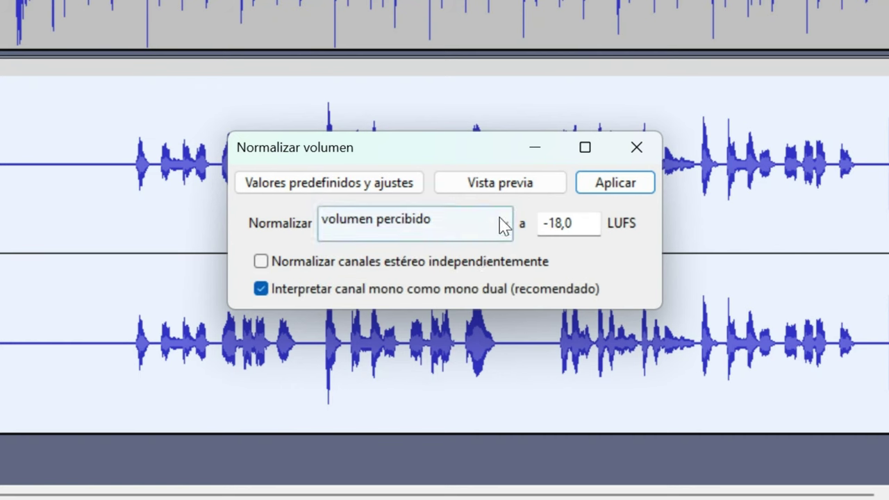
left_click(616, 183)
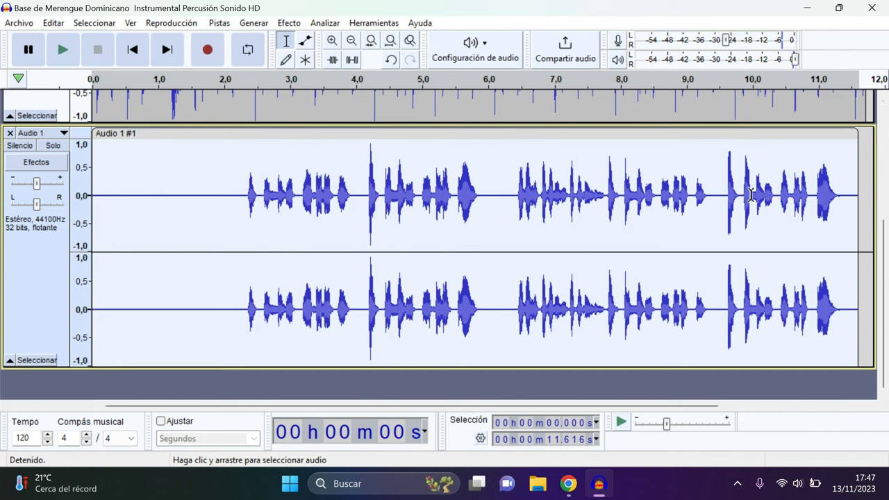
Step: Open the real-time effects for the Audio 1 track and look through the effect groups available to add, including VST
left_click(225, 210)
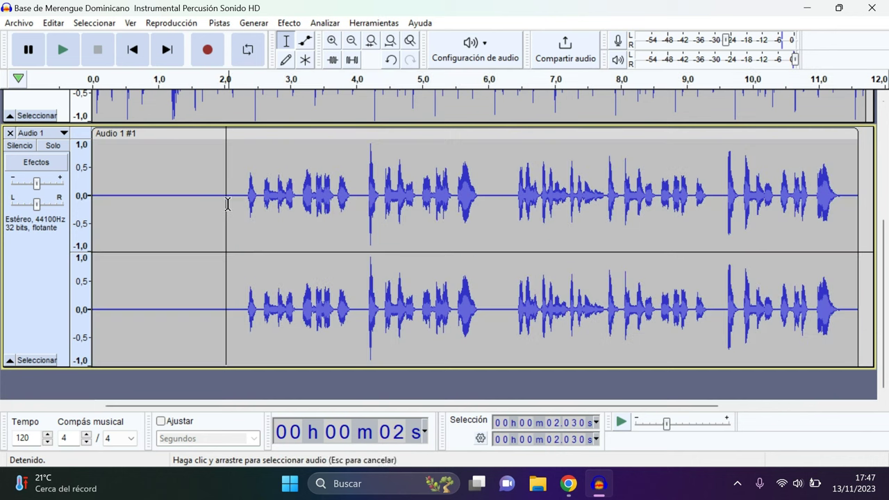
left_click(227, 208)
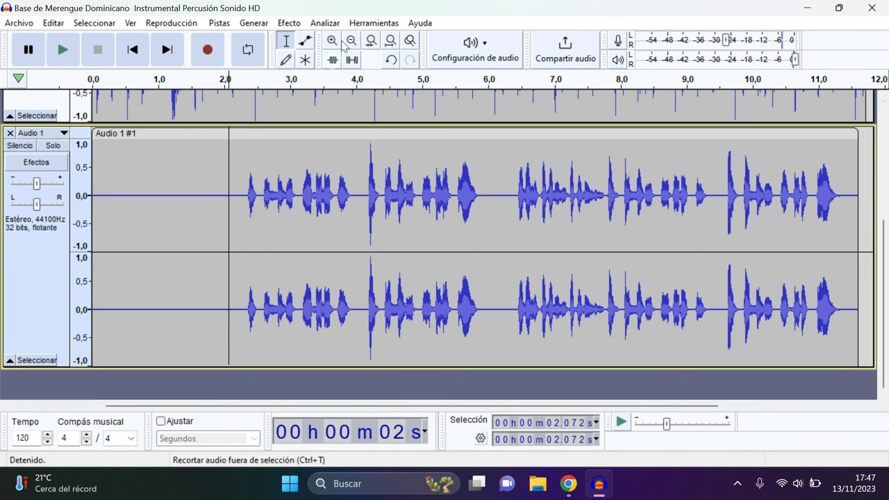
left_click(289, 22)
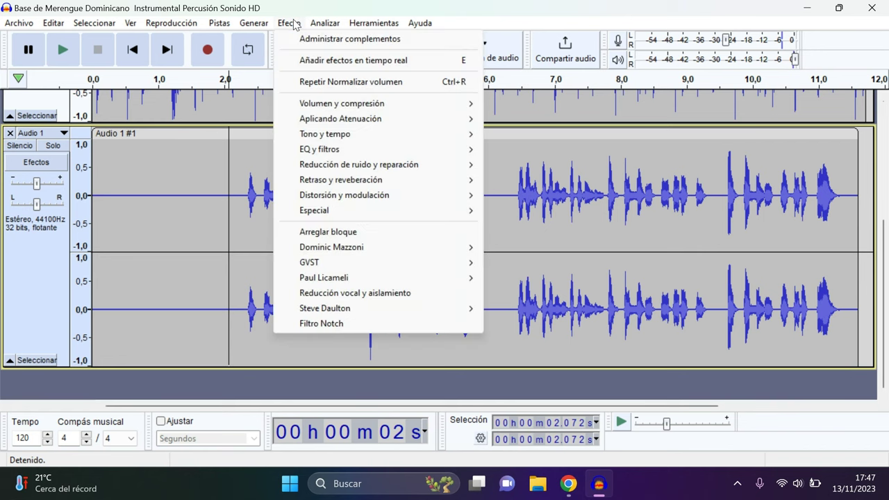
mouse_move(316, 23)
mouse_move(290, 21)
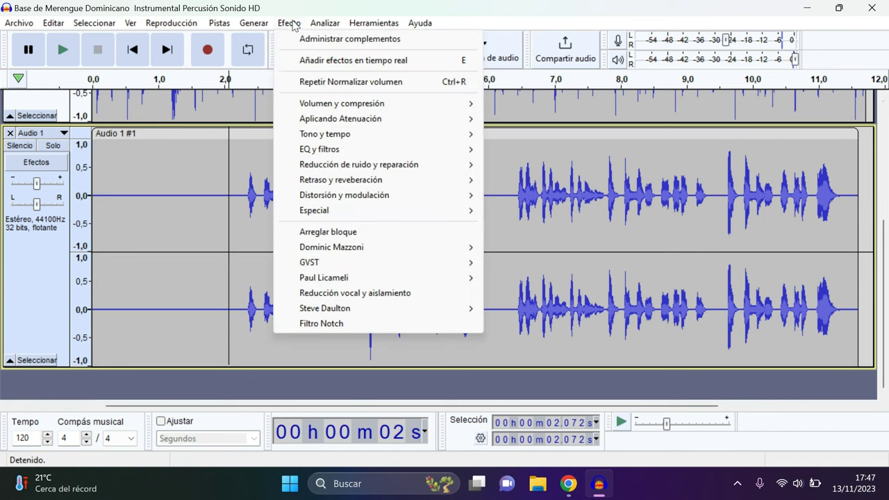
left_click(300, 61)
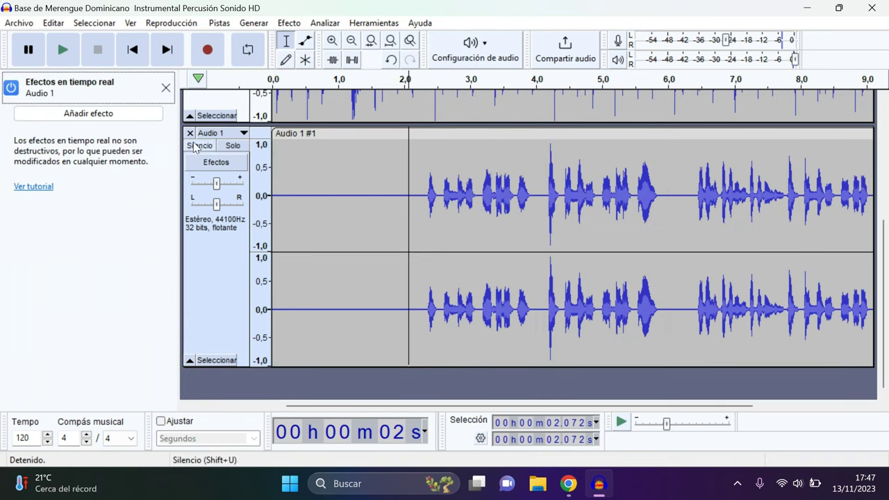
left_click(152, 118)
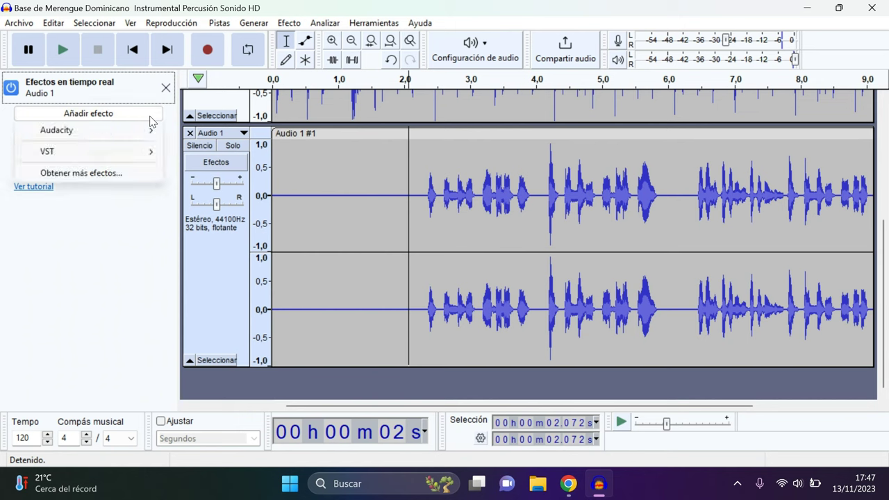
mouse_move(139, 150)
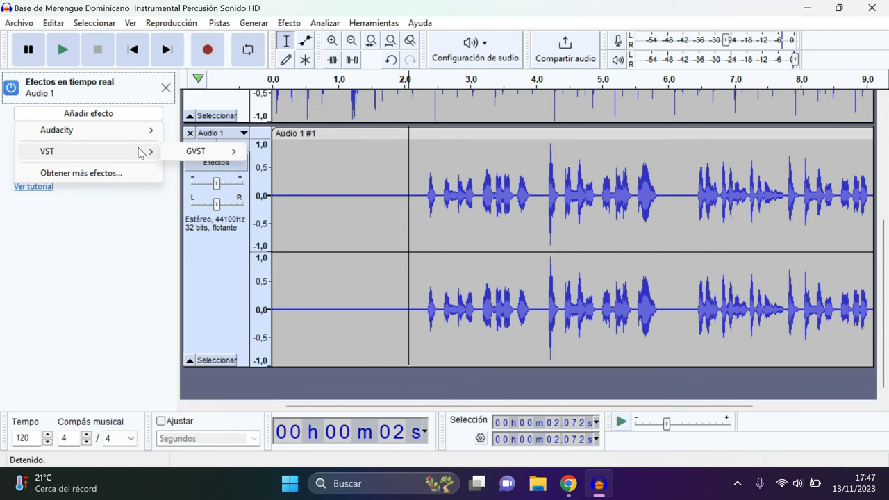
Step: Close the real-time effects without adding any and play the mix from 1.620 s
left_click(379, 230)
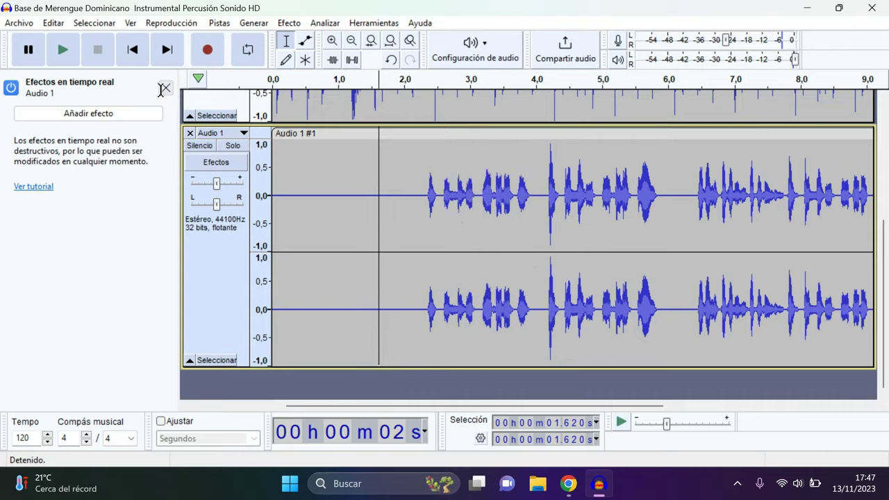
left_click(165, 88)
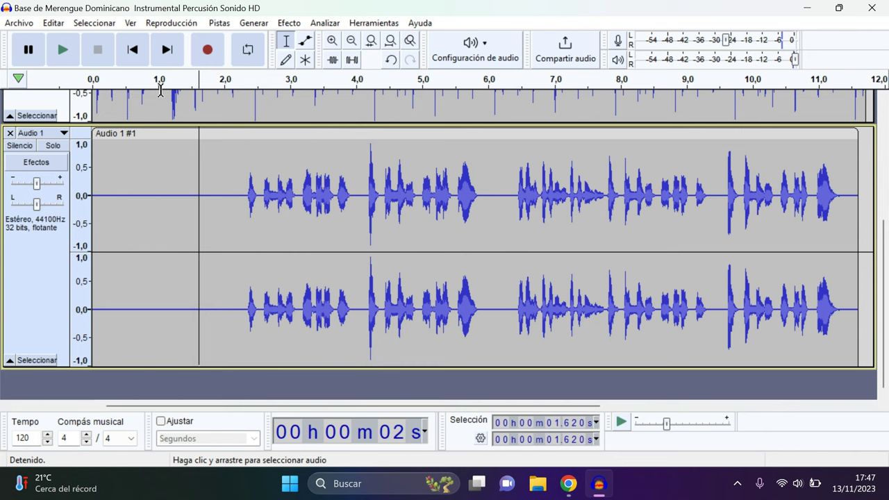
key("space")
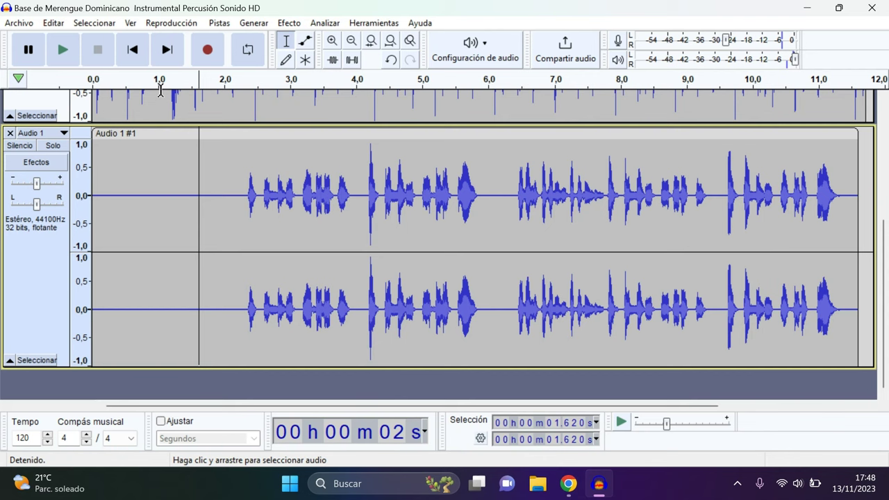
Step: Open the mixer board and raise the Audio 1 track's gain to +3.1 dB
left_click(37, 183)
mouse_move(37, 187)
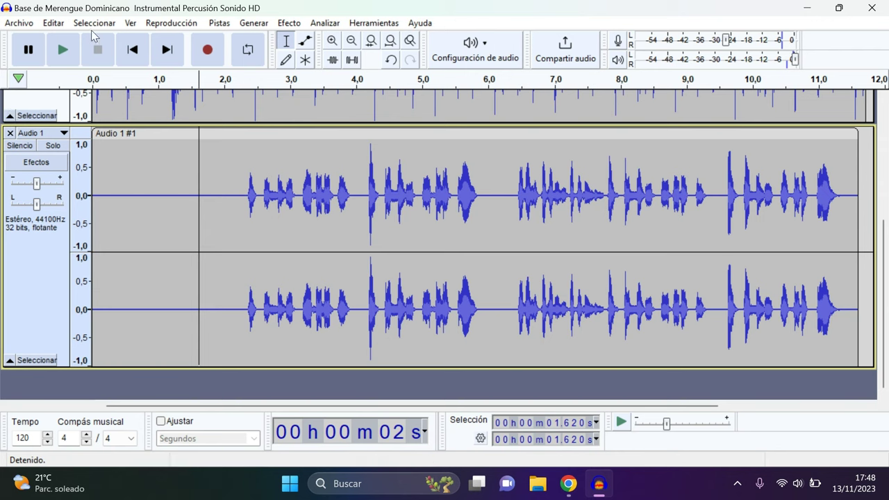
left_click(129, 23)
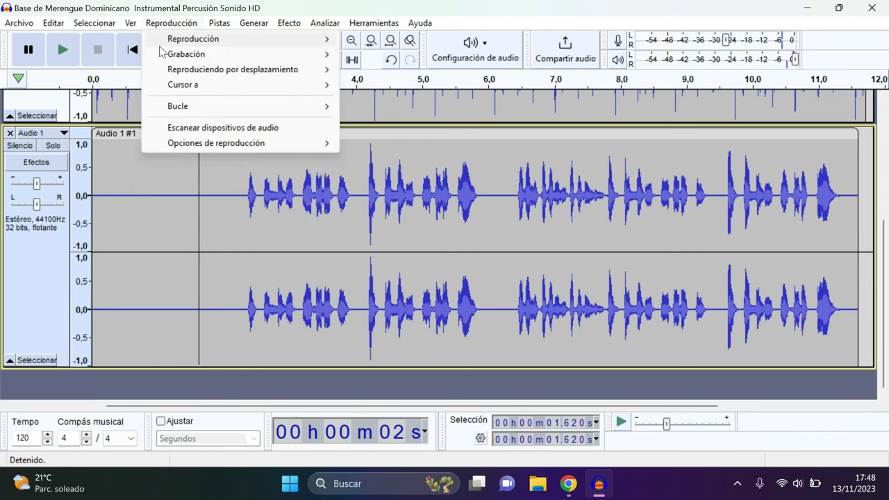
left_click(165, 123)
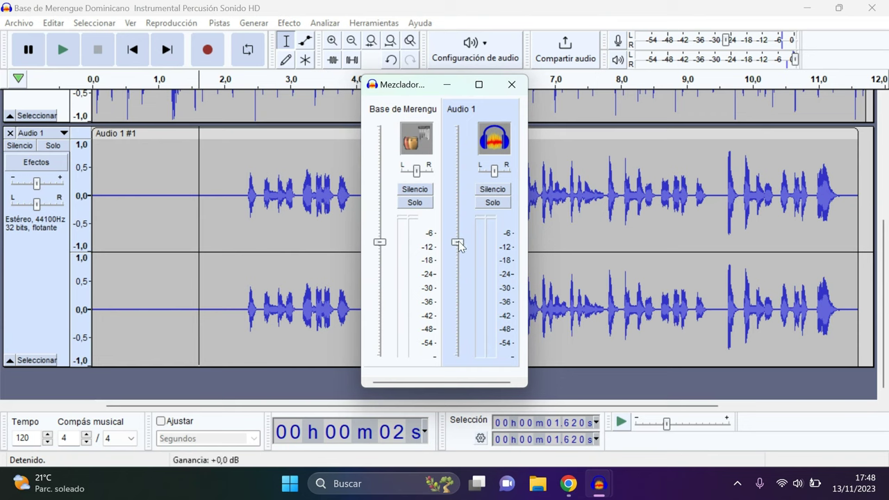
mouse_move(459, 243)
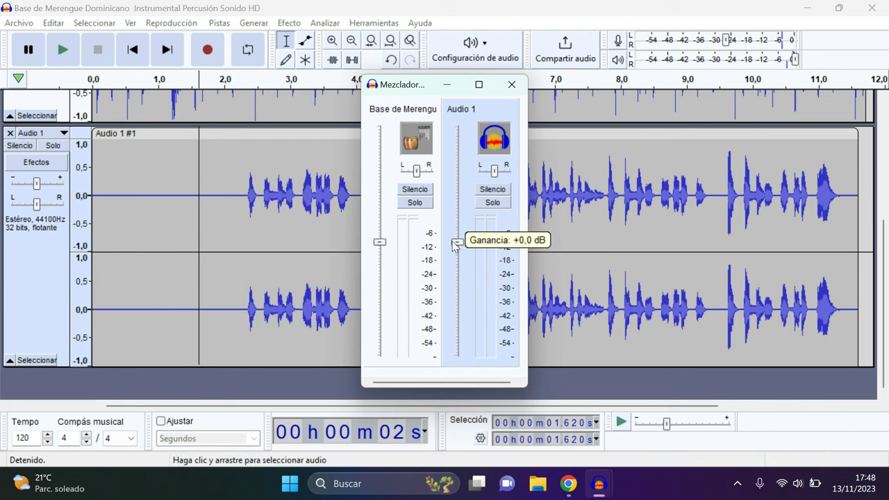
left_click_drag(453, 241, 462, 228)
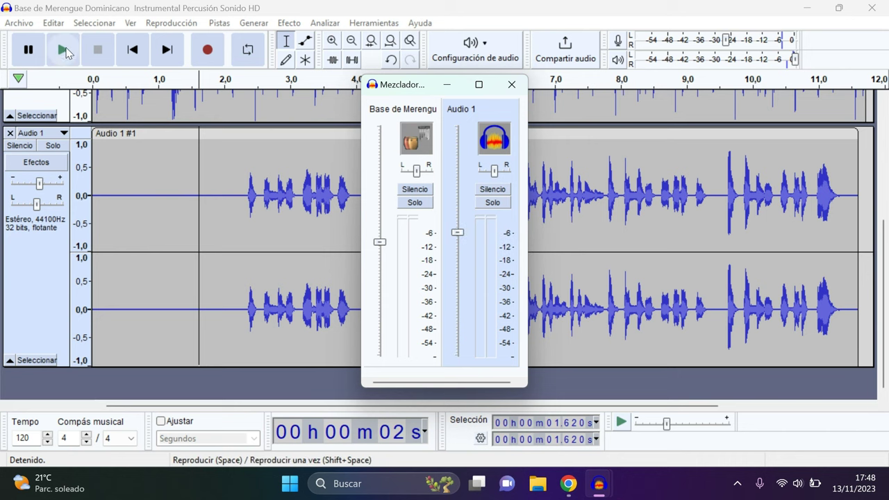
Step: Play the mix from 1.620 s to check its levels and lower the Audio 1 gain slightly in the mixer board
left_click(63, 50)
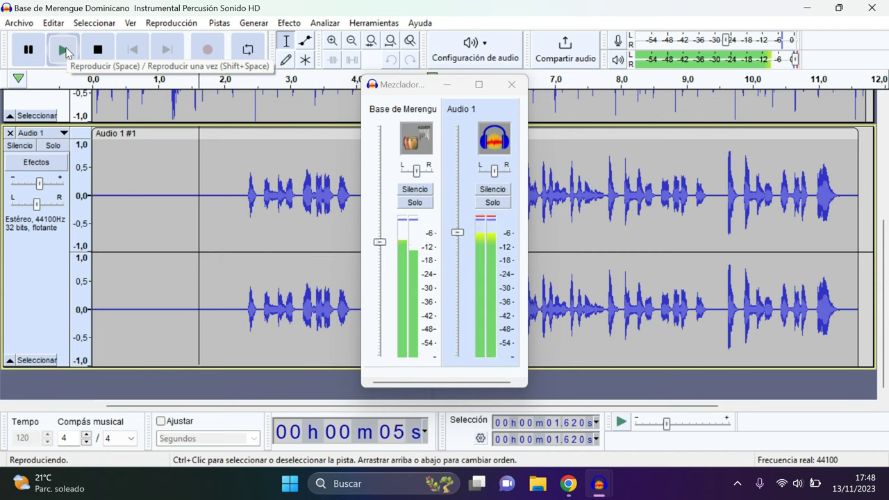
left_click(64, 51)
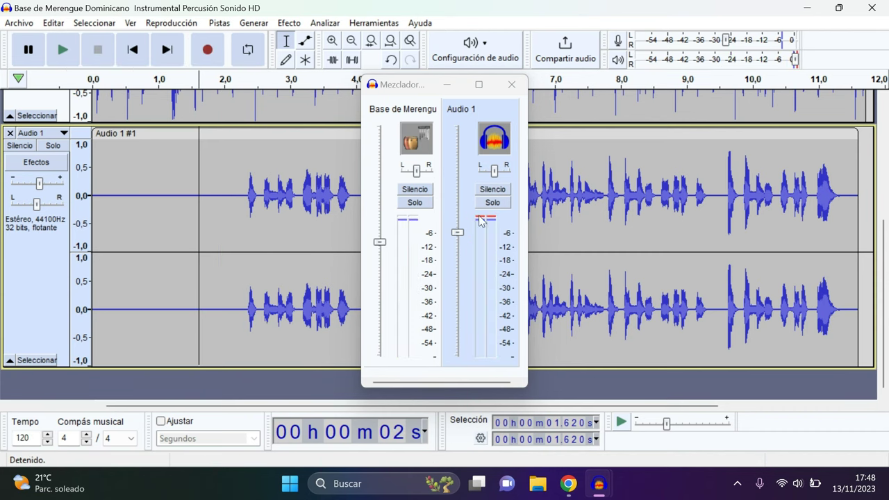
mouse_move(457, 237)
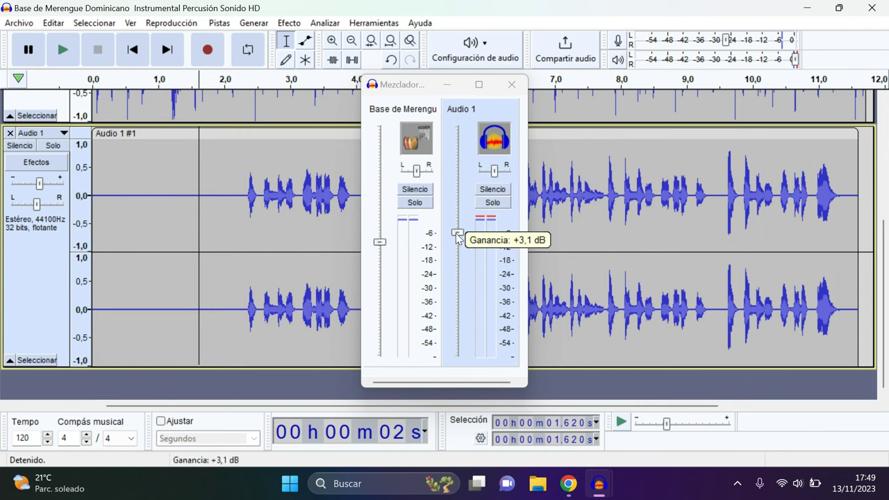
left_click_drag(457, 237, 458, 242)
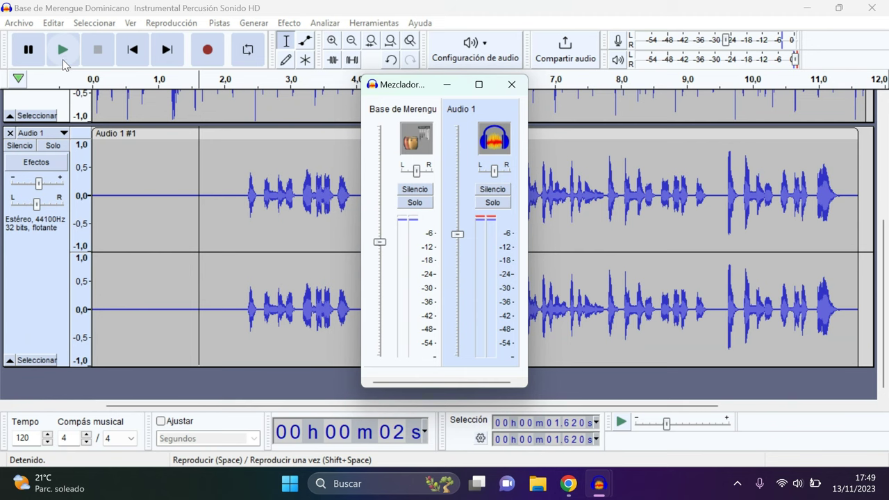
Step: Play the mix from 1.620 s to check the levels again and close the mixer board
left_click(63, 61)
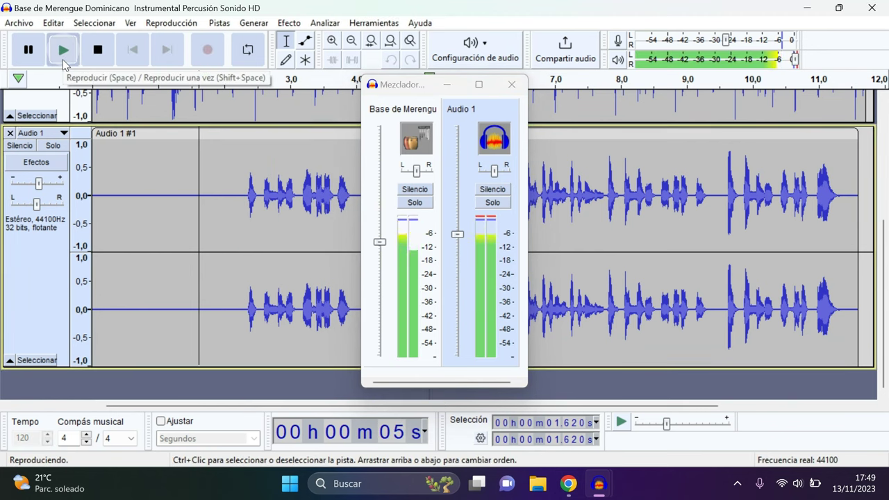
key("space")
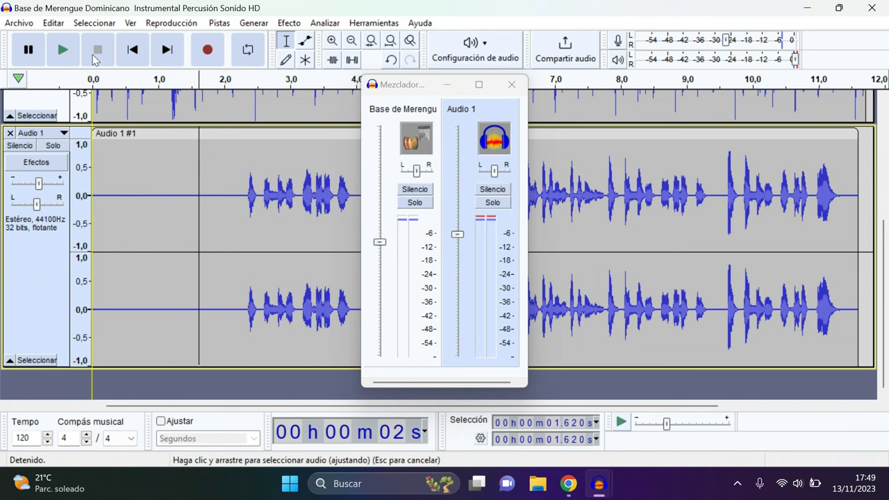
left_click(511, 84)
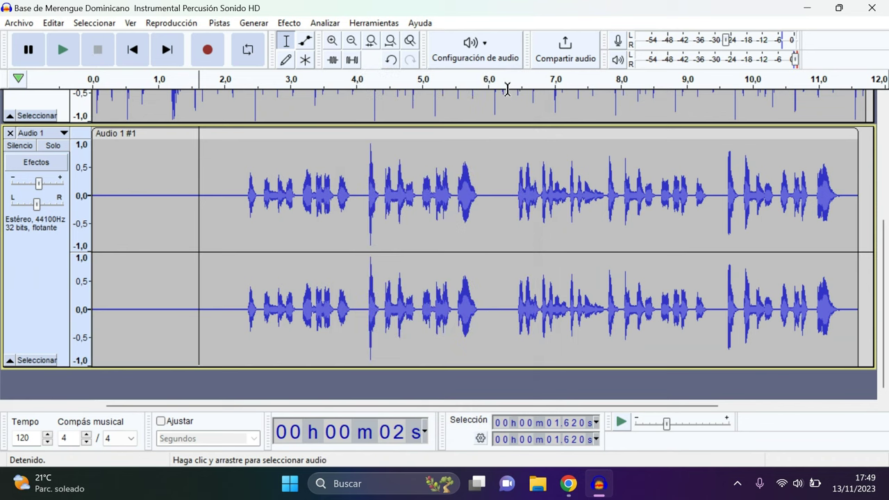
Step: Normalize the perceived loudness of the Audio 1 peak between 4.112 s and 4.365 s to -18.0 LUFS
left_click(362, 168)
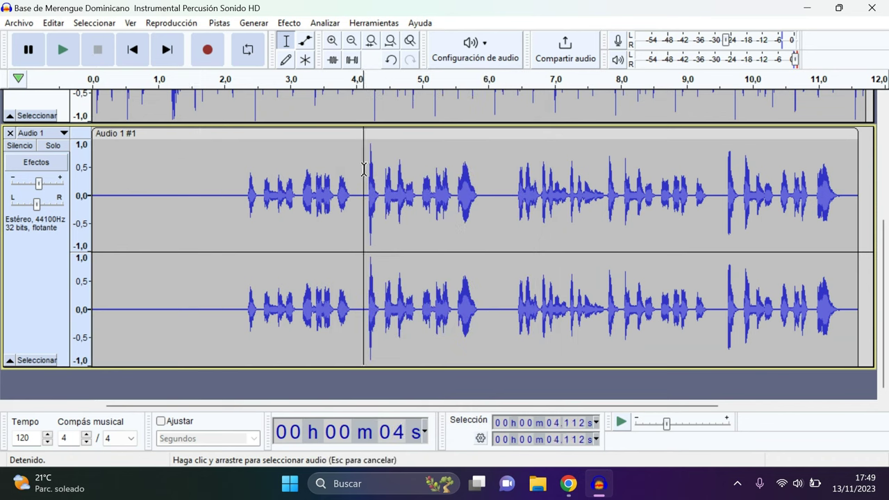
left_click_drag(363, 169, 380, 171)
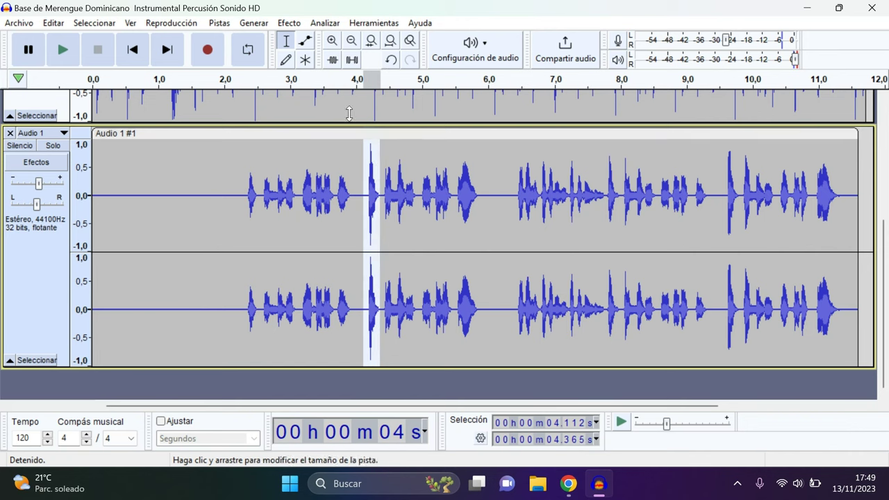
left_click(294, 24)
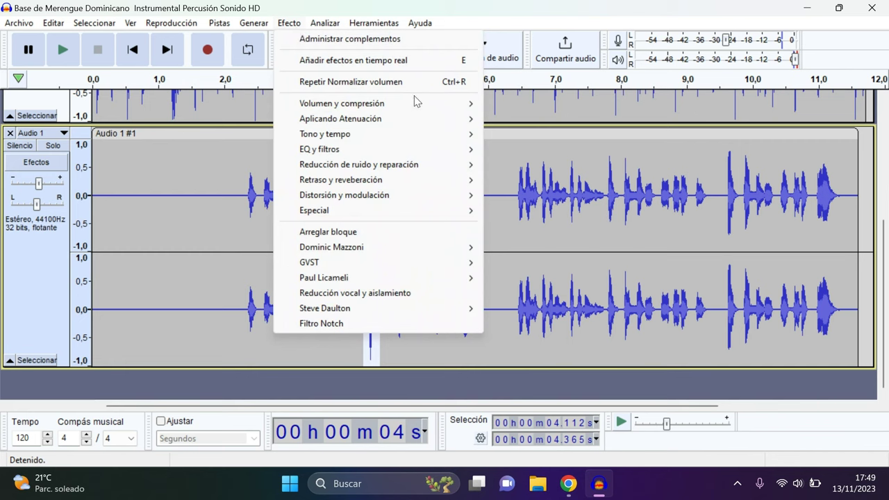
mouse_move(446, 103)
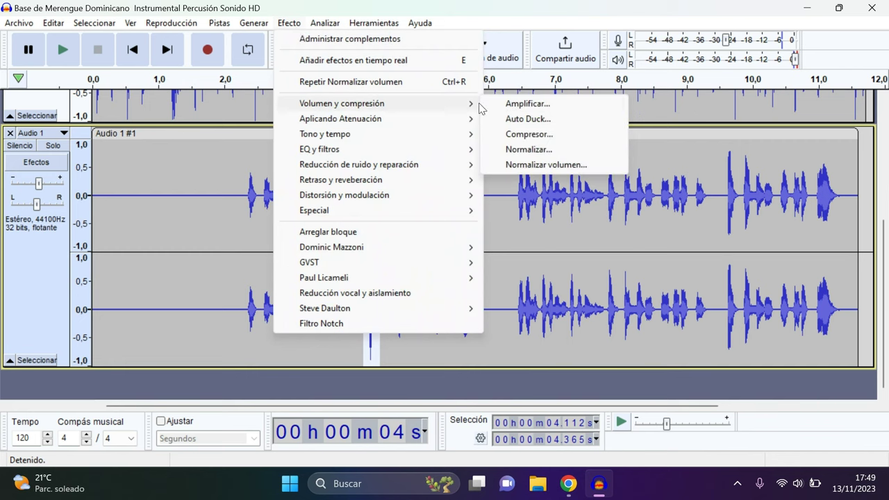
left_click(537, 165)
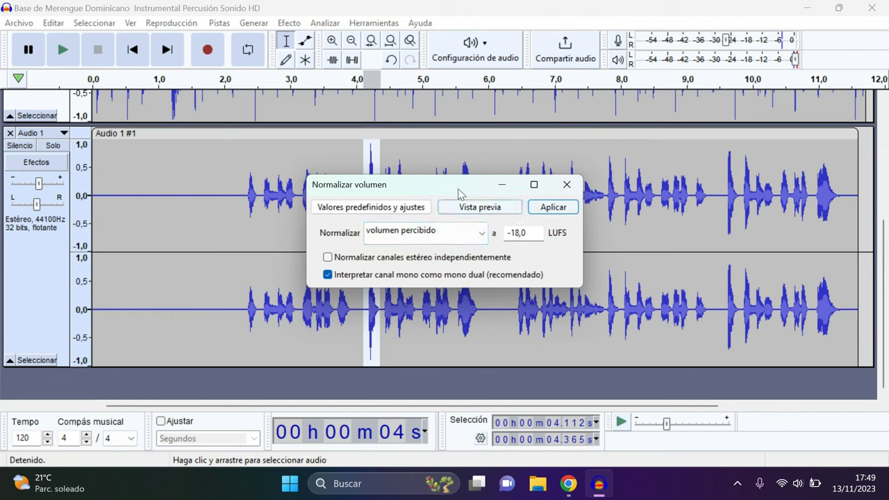
left_click(553, 209)
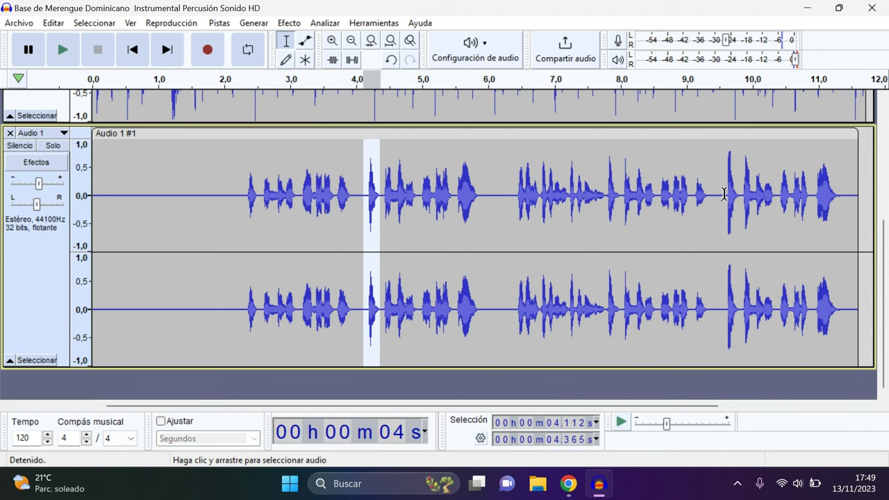
Step: Normalize the perceived loudness of the Audio 1 peak between 9.581 s and 9.834 s to -18.0 LUFS
left_click_drag(725, 195, 740, 195)
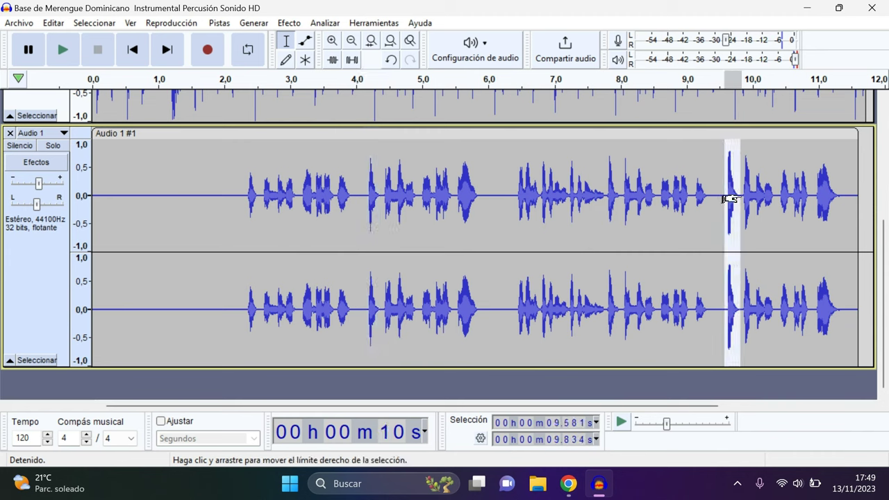
left_click(289, 23)
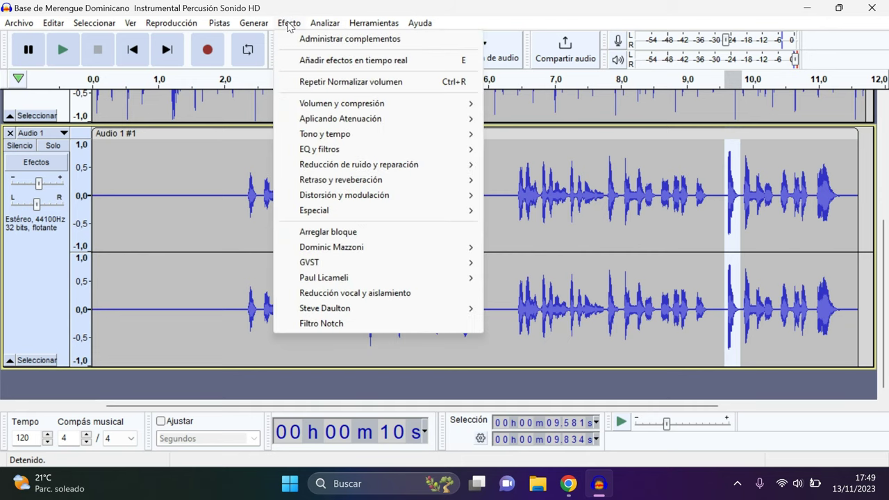
mouse_move(351, 108)
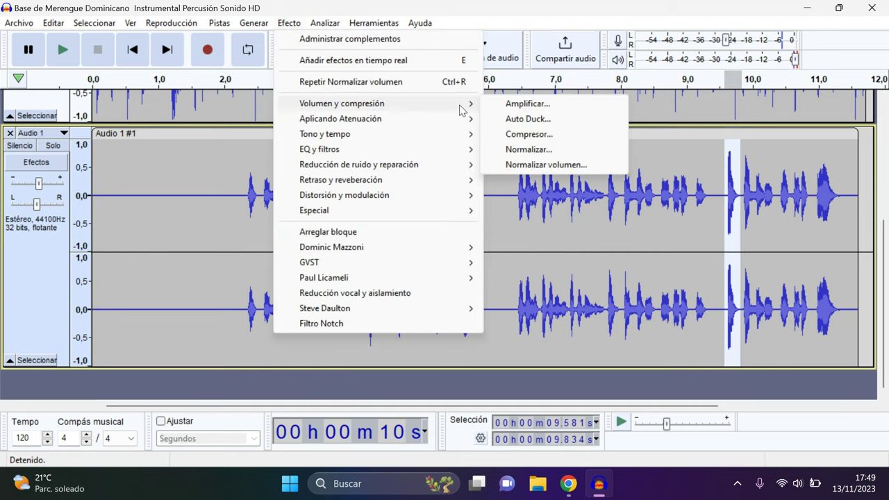
left_click(514, 164)
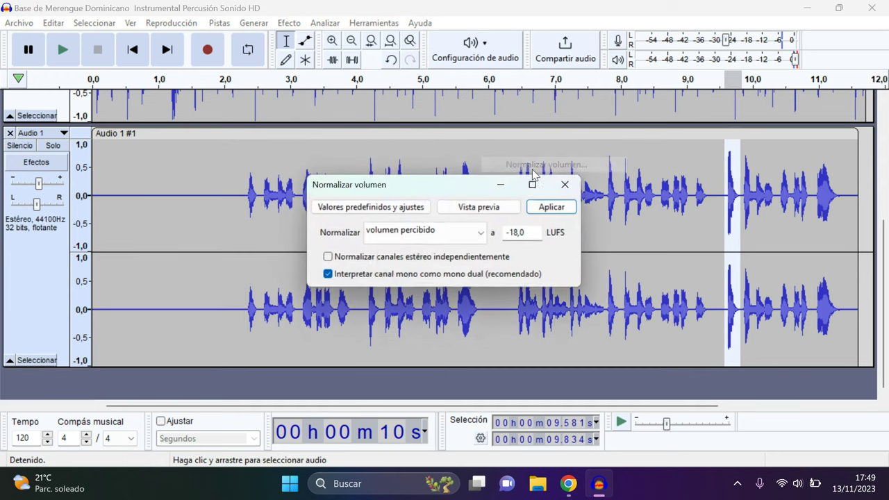
left_click(550, 207)
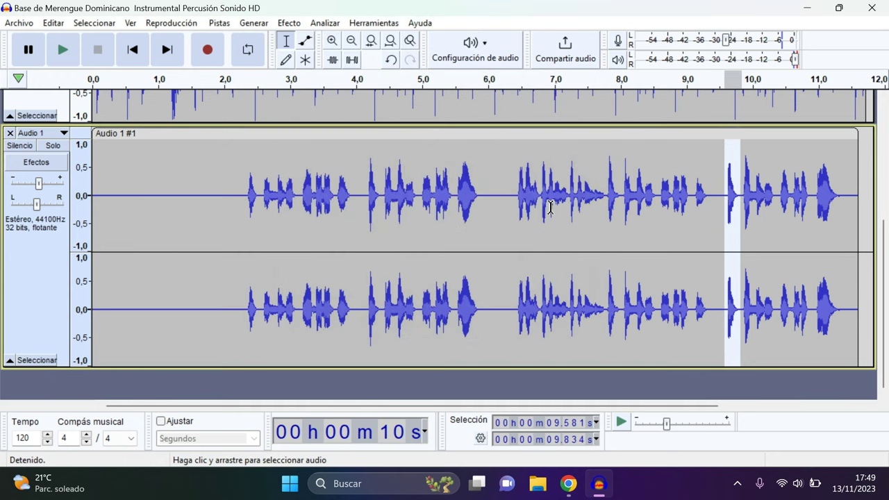
Step: Play the mix from 2.293 s with the mixer board open to check the track levels, and close the board
left_click(242, 208)
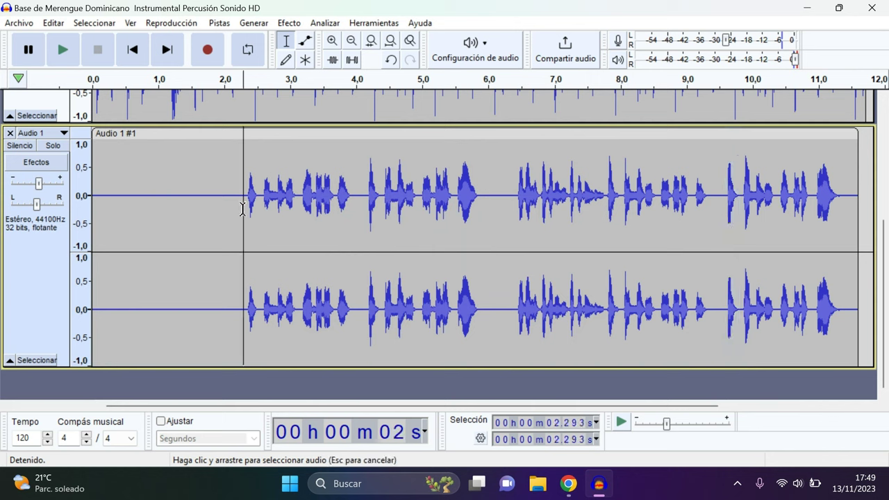
left_click(130, 23)
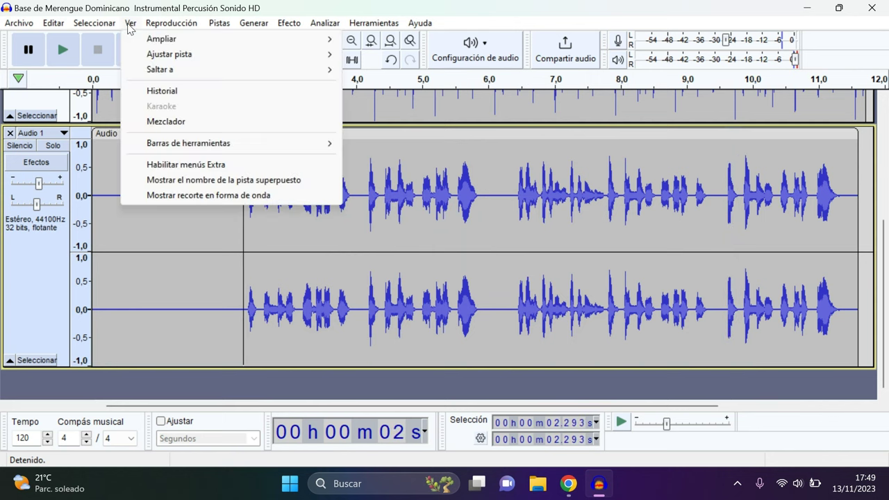
left_click(165, 122)
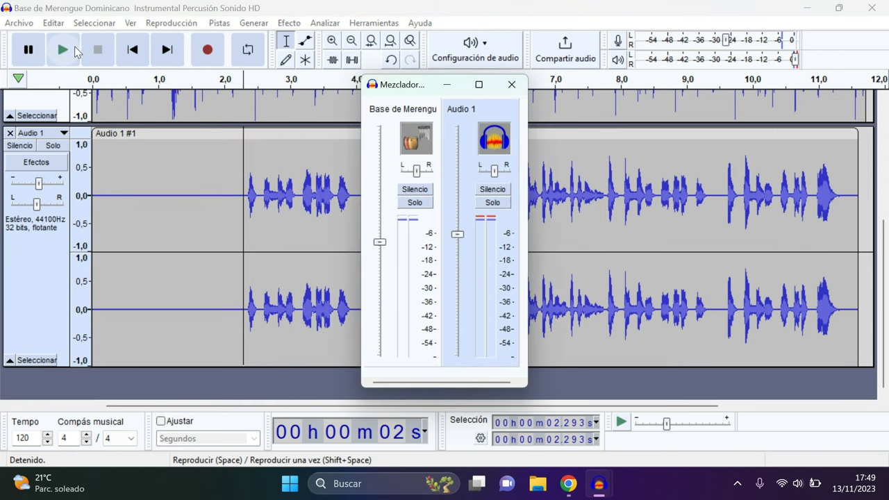
left_click(76, 51)
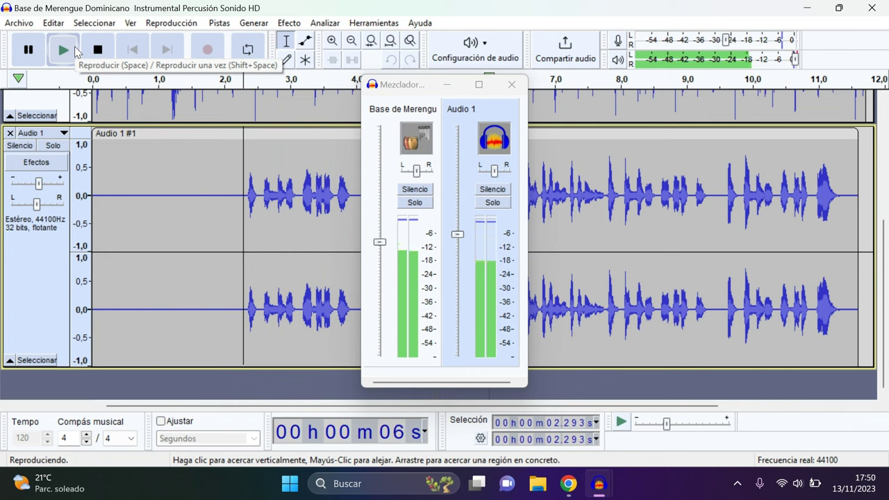
left_click(76, 51)
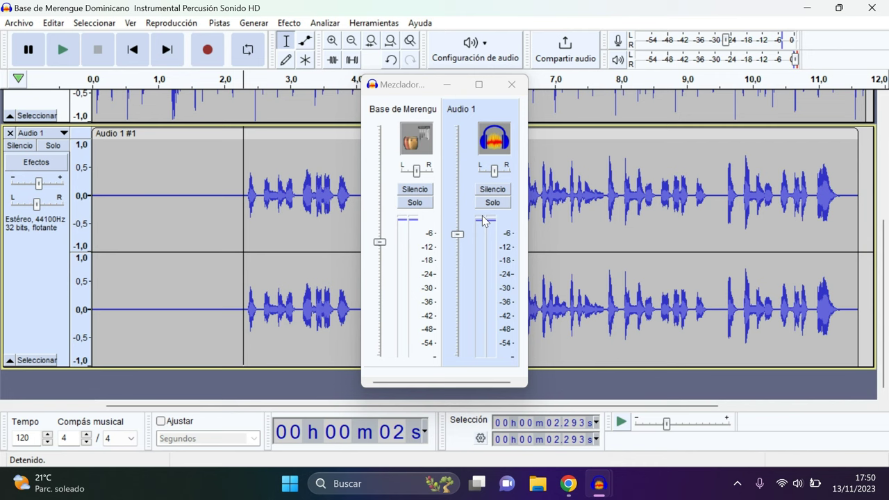
left_click(513, 84)
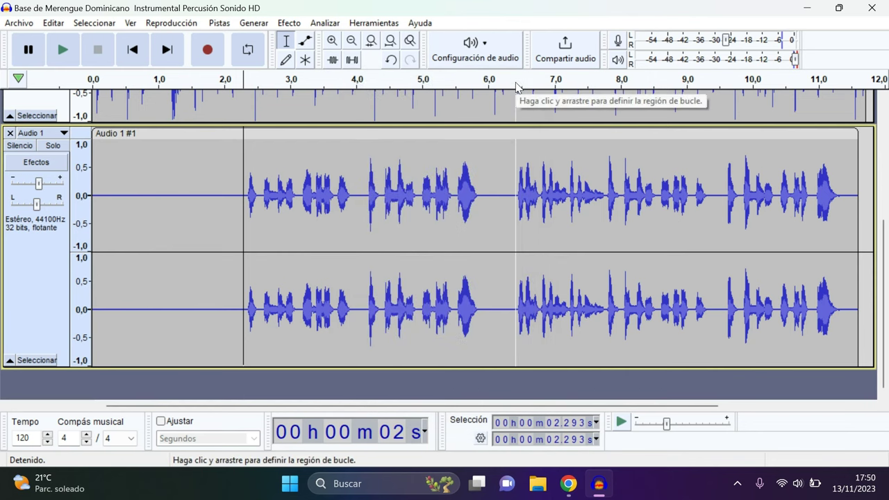